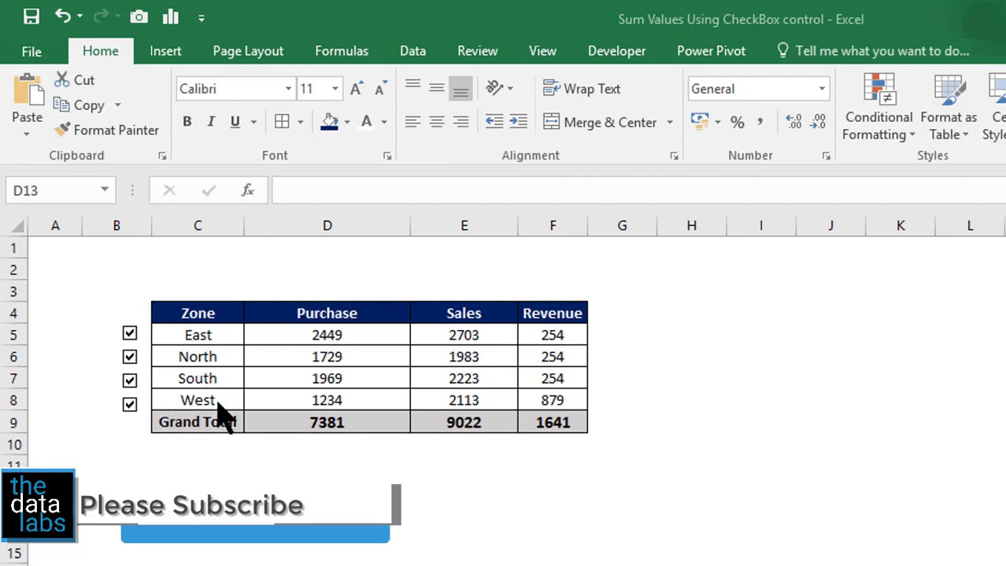
Untick North in the Demo table so totals read 5652/7039/1387, then switch to the Exercise sheet.
click(130, 357)
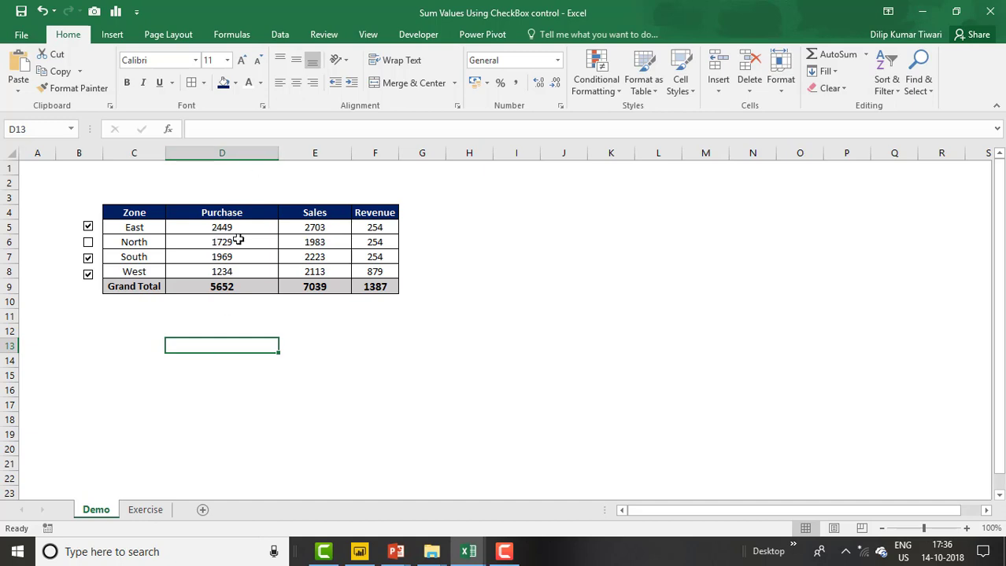
click(145, 510)
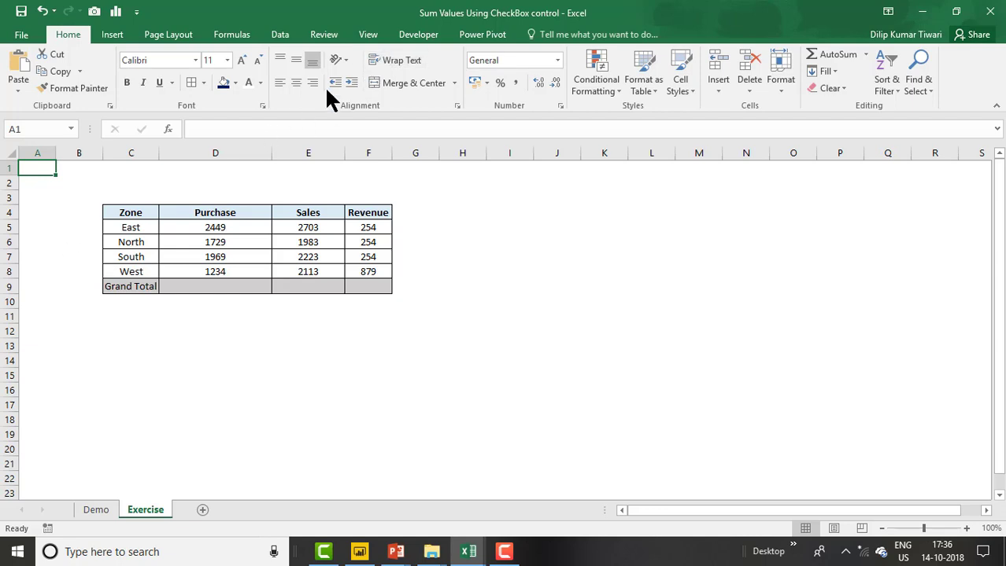
Show the Developer tab's Insert gallery of Form Controls and ActiveX Controls.
click(417, 35)
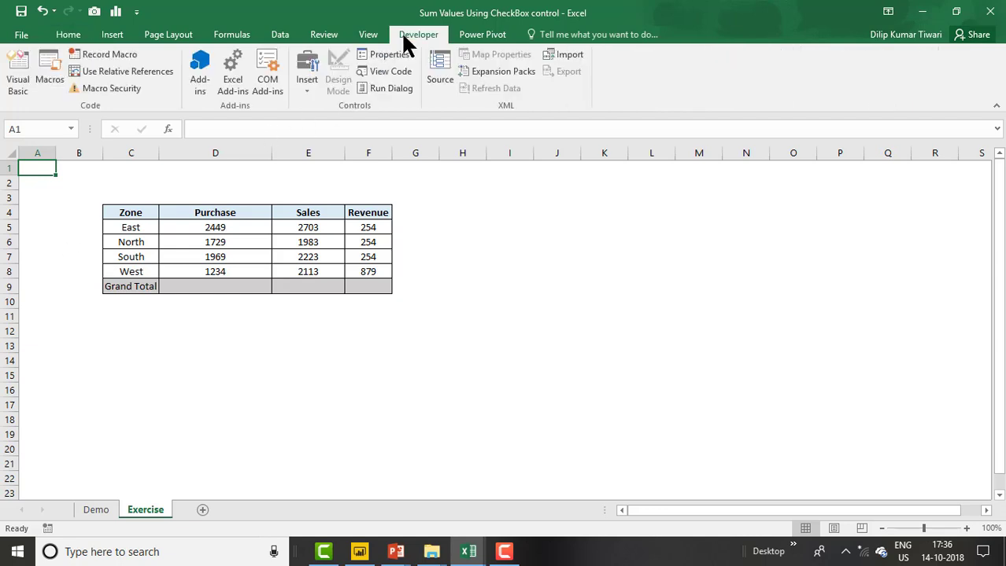
click(305, 88)
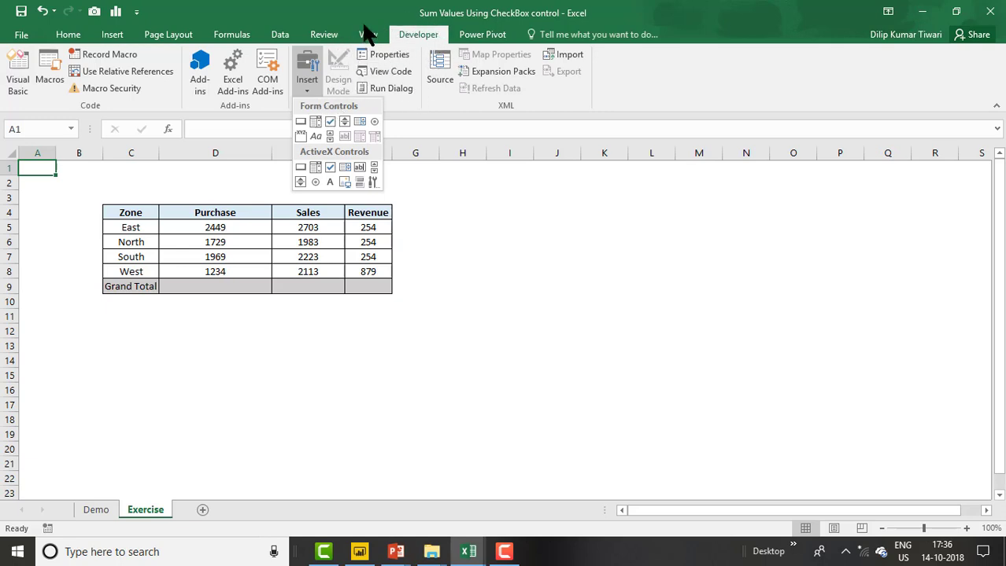
Enable the Developer tab under Main Tabs in Excel Options' Customize Ribbon settings.
click(26, 36)
click(26, 36)
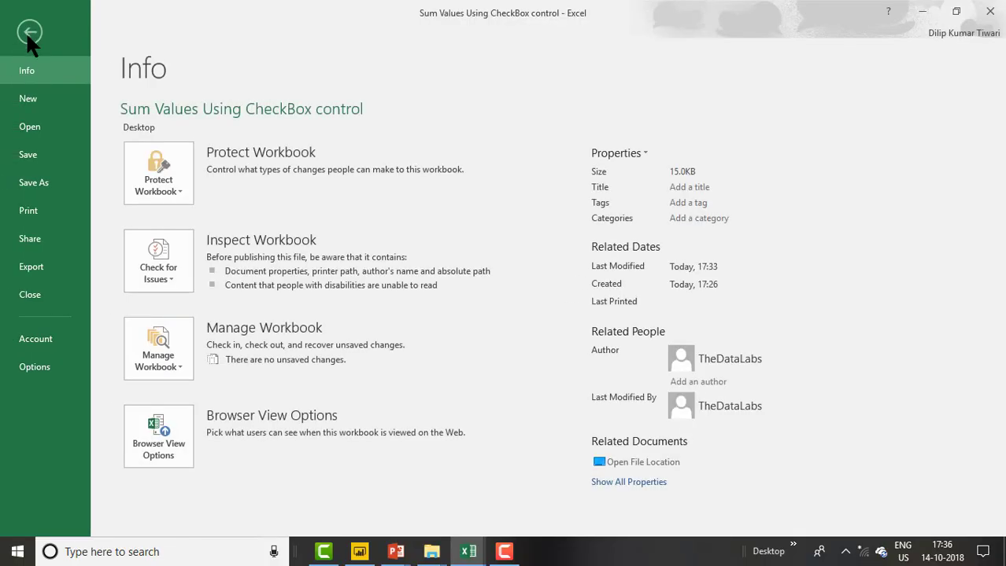
click(24, 363)
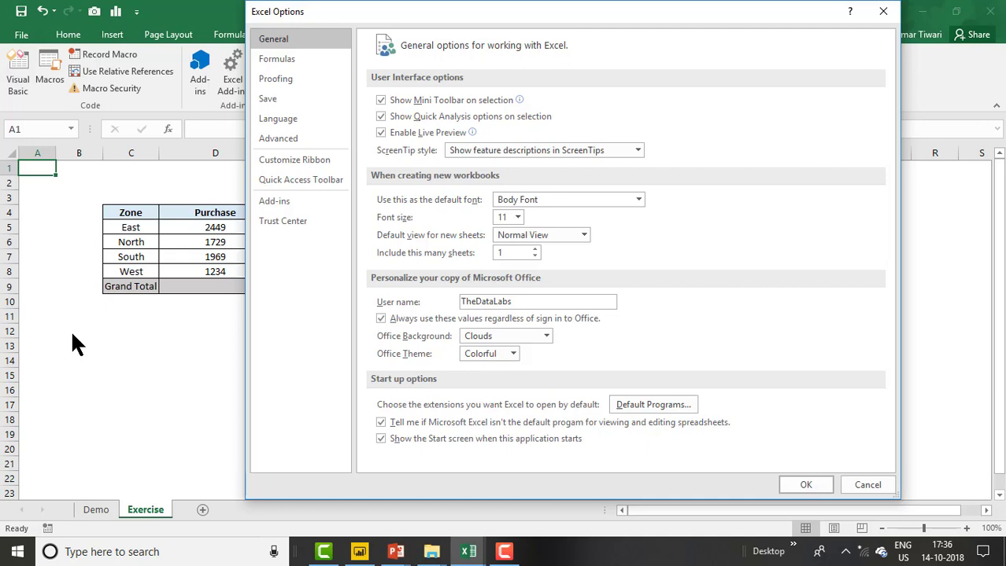
click(295, 163)
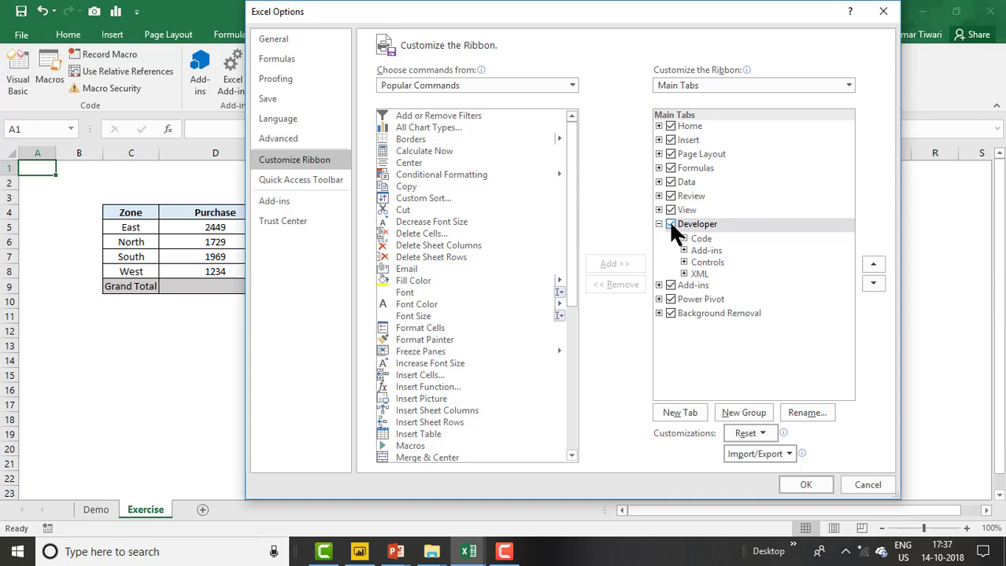
click(815, 486)
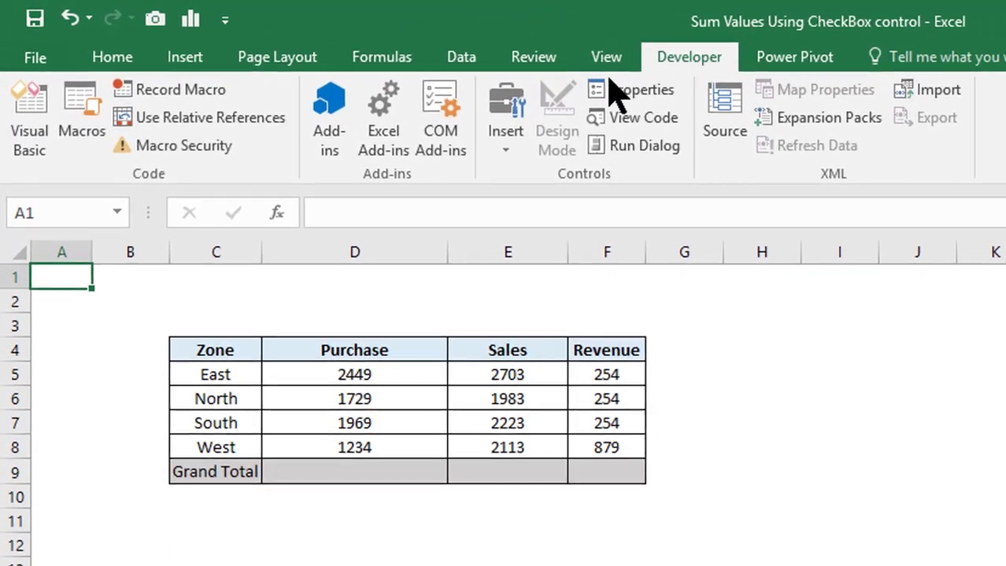
Insert a Form Controls check box near column B and delete its caption text.
click(511, 138)
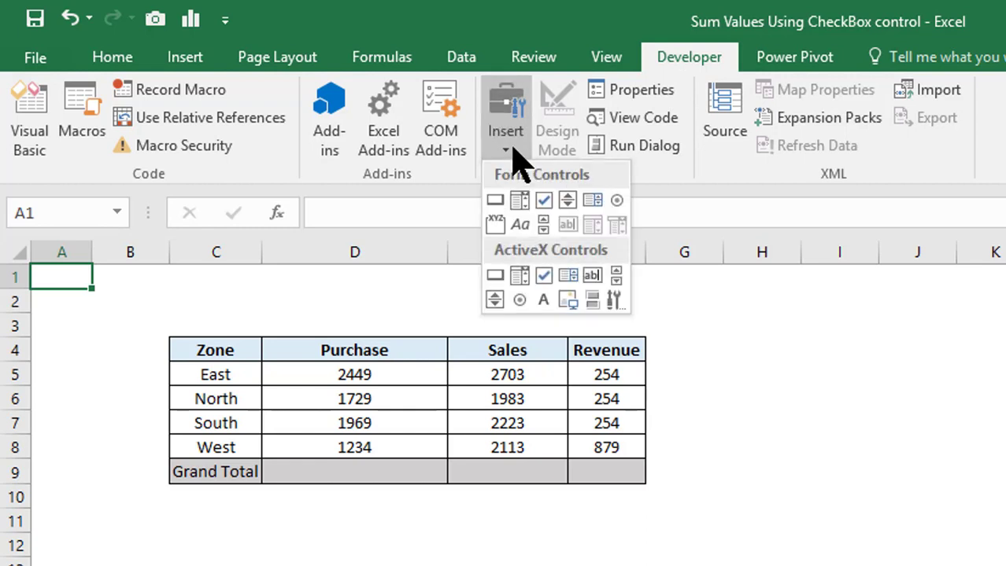
click(544, 202)
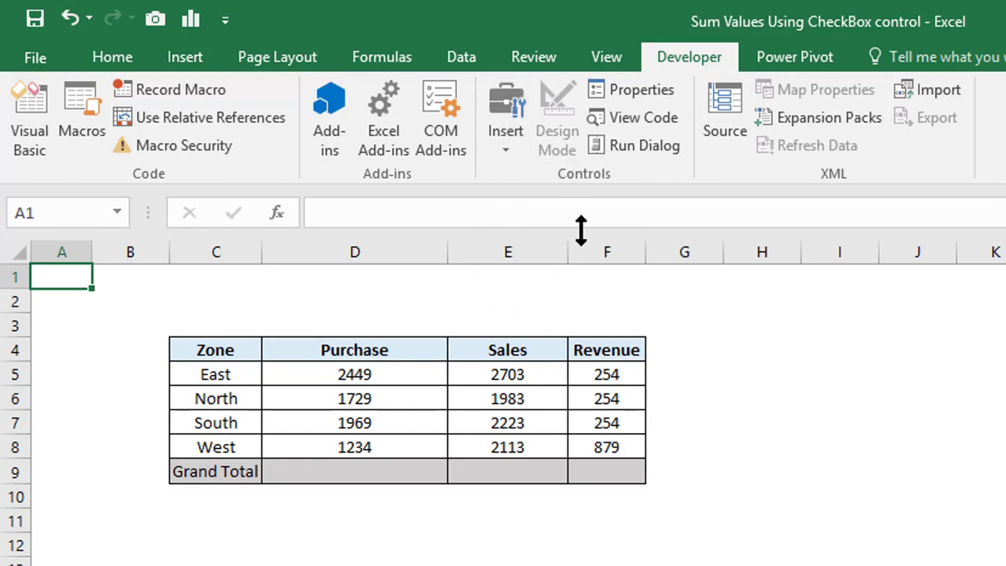
click(125, 370)
mouse_move(161, 375)
mouse_down()
mouse_move(108, 355)
mouse_move(106, 367)
mouse_move(173, 389)
mouse_up()
click(110, 378)
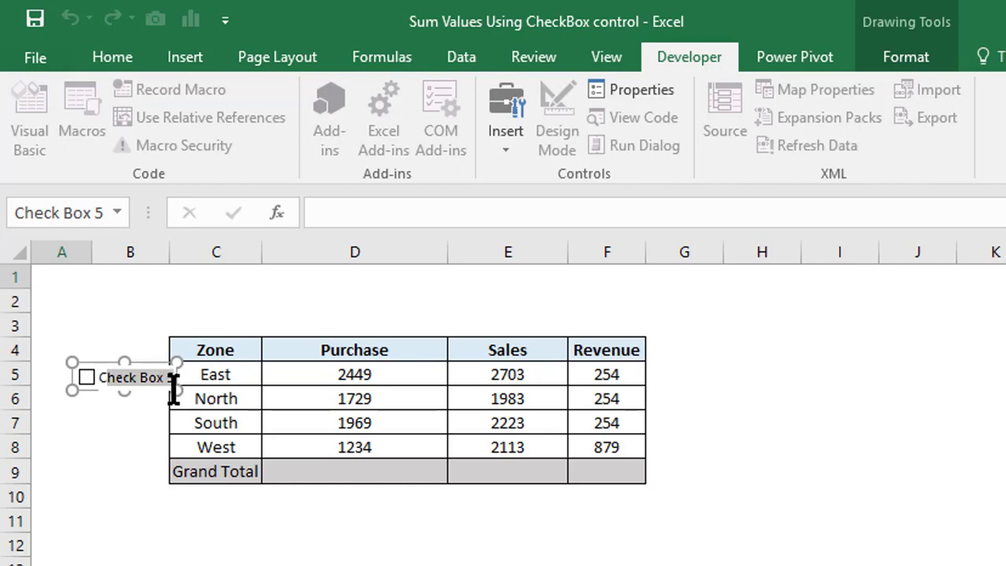
text(C)
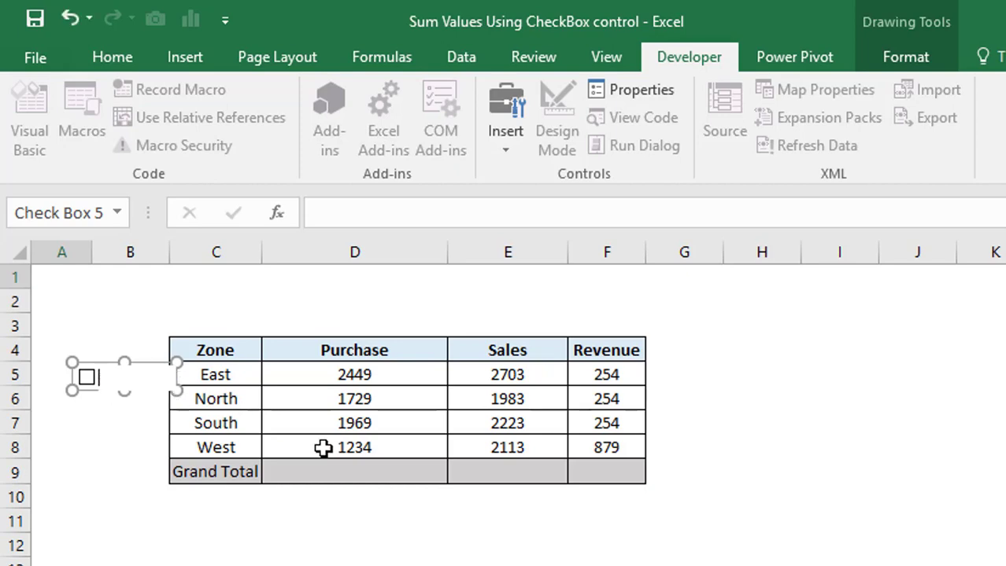
click(256, 402)
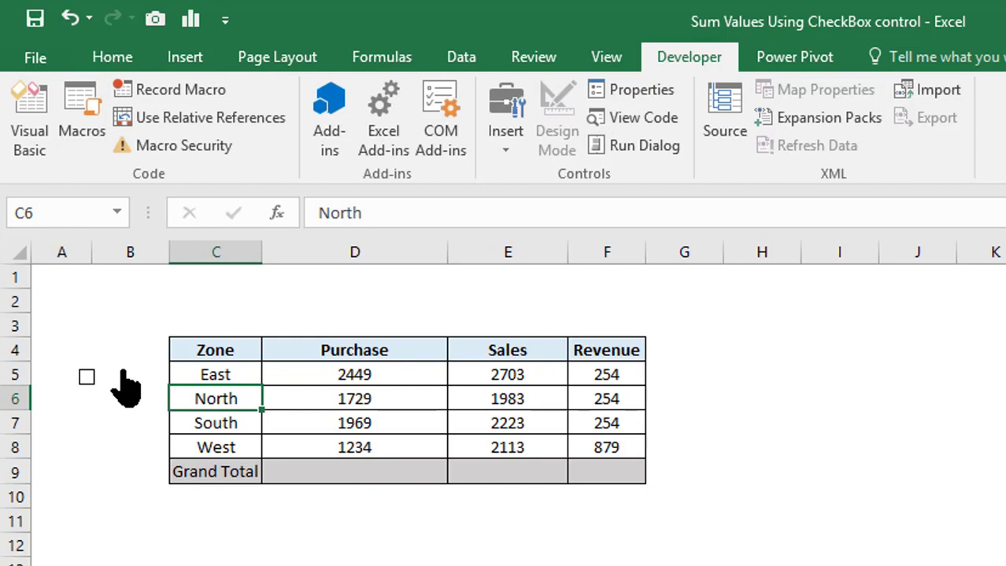
Move the label-free checkbox into B5 beside the East row.
right_click(126, 384)
key(Escape)
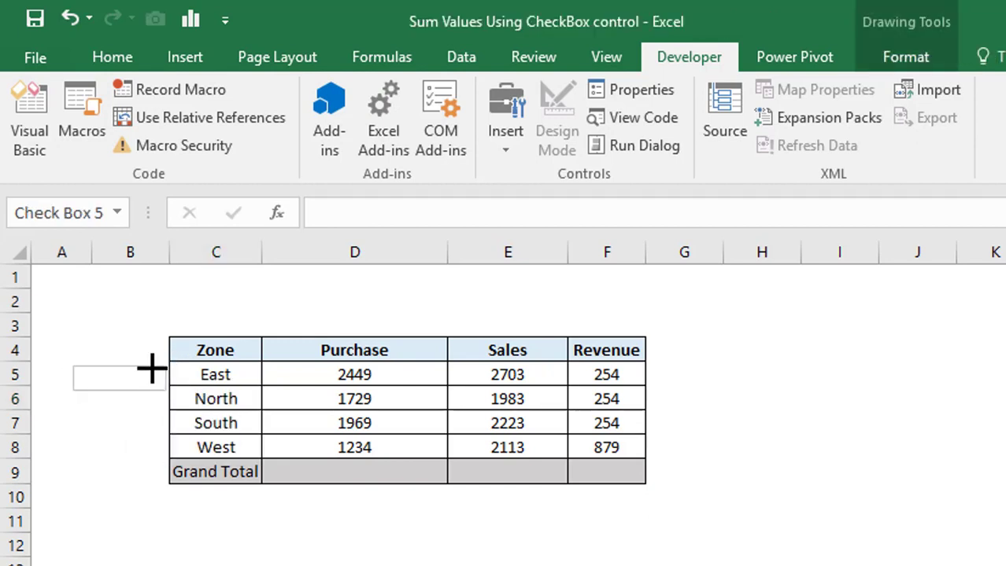
click(117, 366)
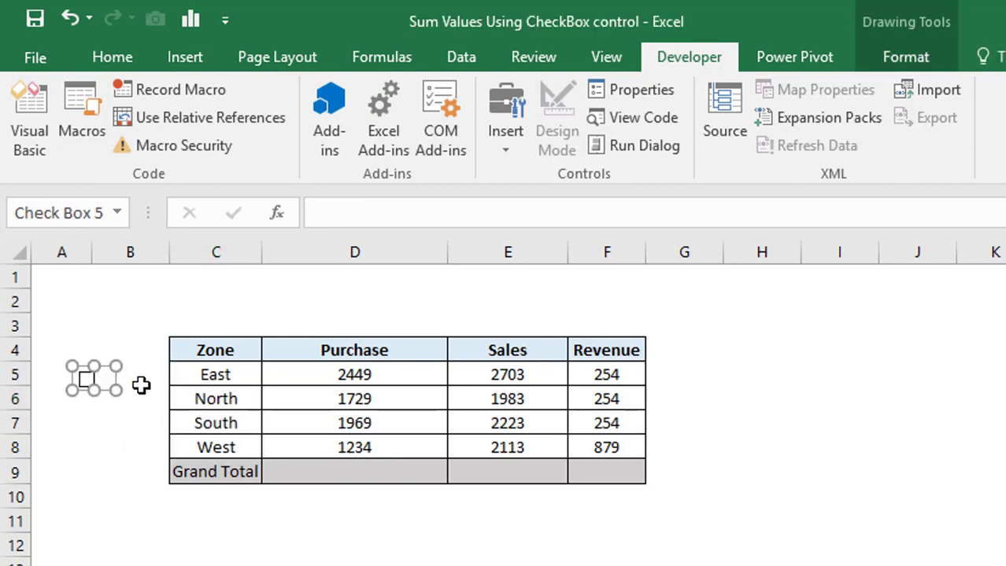
drag(105, 383, 155, 373)
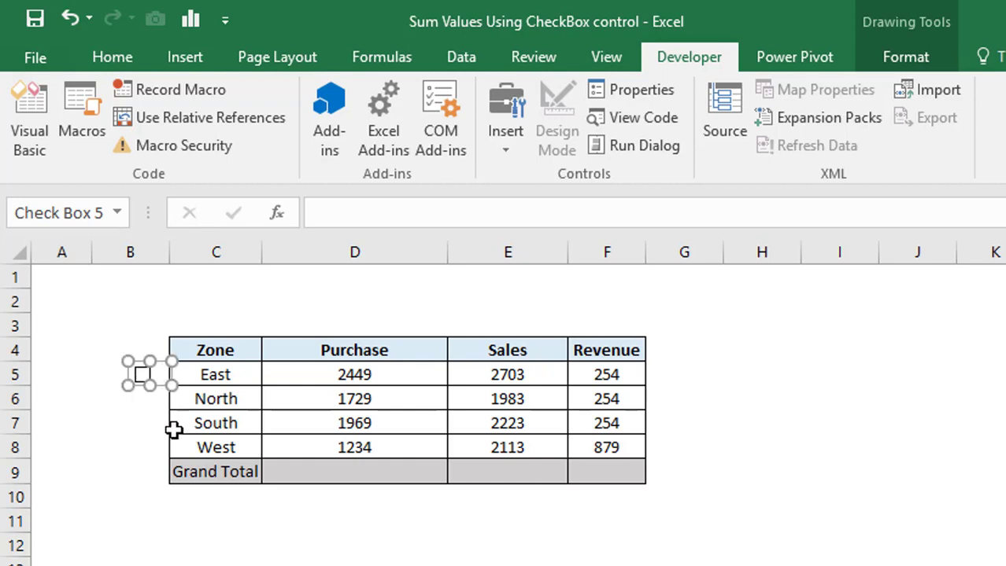
click(160, 419)
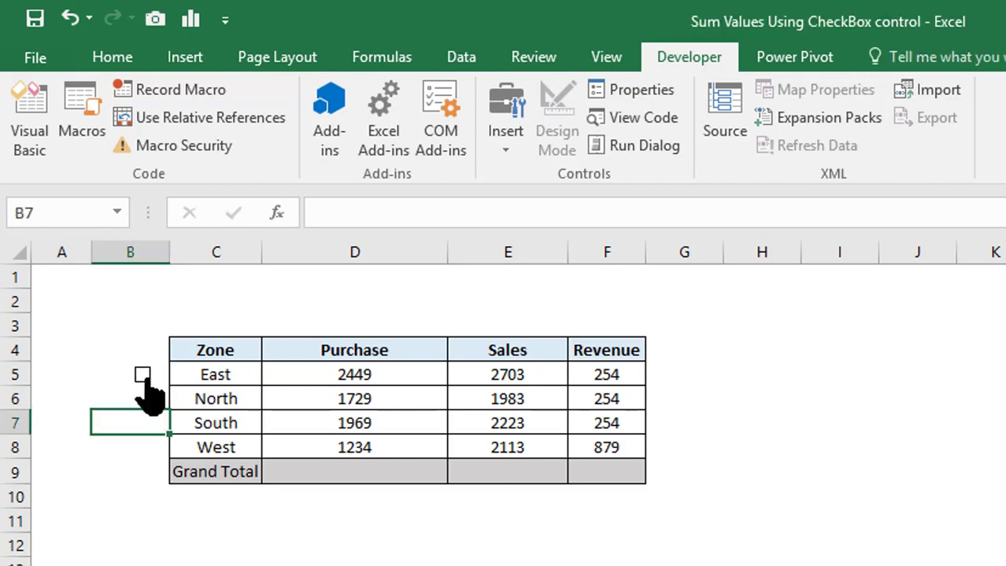
Copy the East checkbox and paste copies into B6, B7 and B8.
right_click(145, 382)
click(211, 422)
click(139, 403)
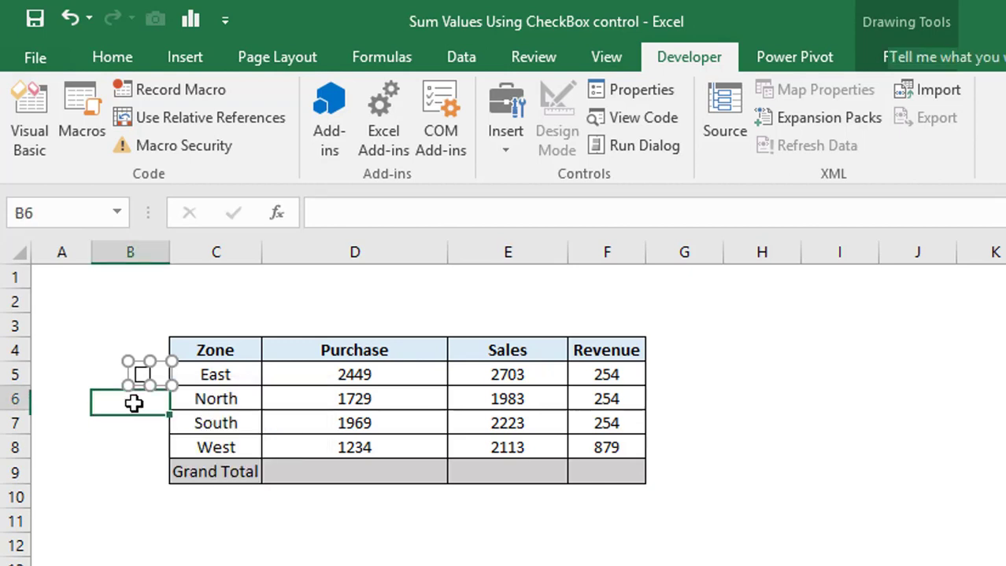
key(ctrl+v)
click(139, 420)
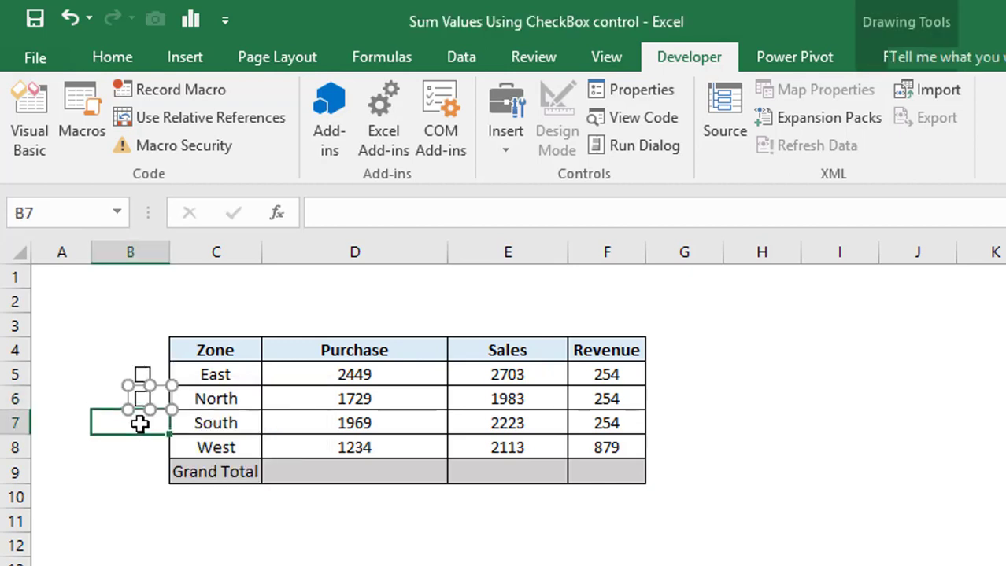
key(ctrl+v)
click(139, 447)
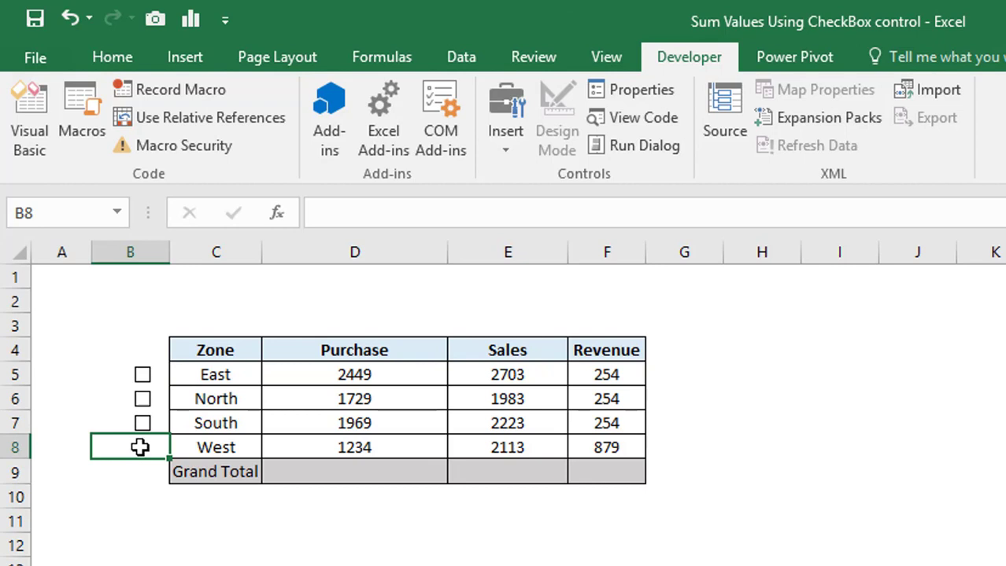
key(ctrl+v)
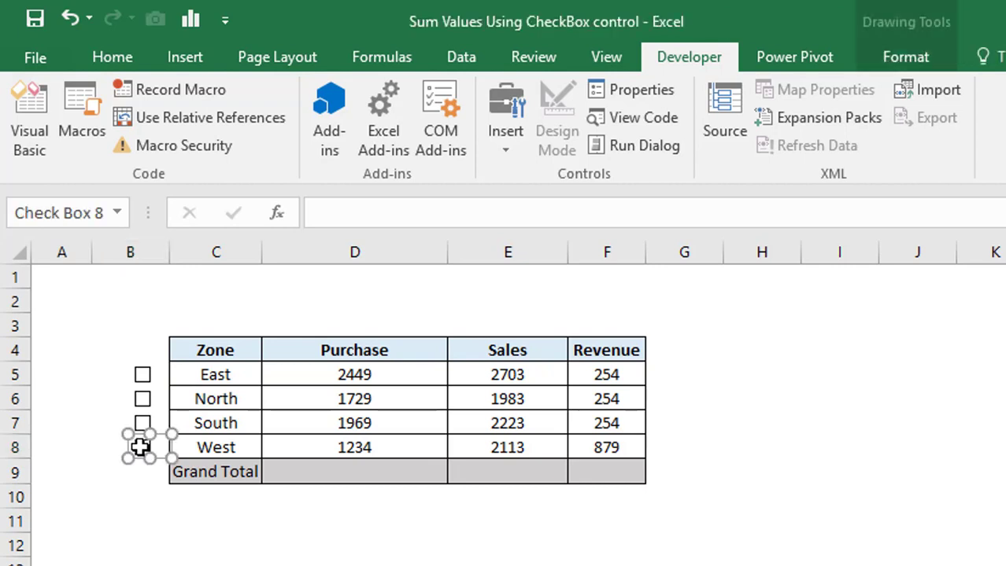
click(139, 492)
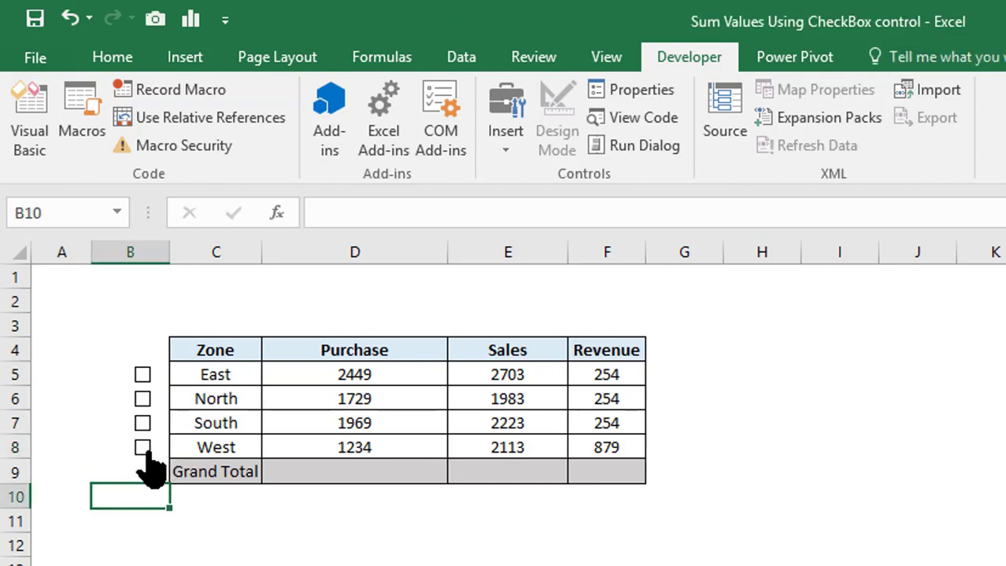
Nudge the West checkbox down to align with row 8.
right_click(144, 456)
key(Escape)
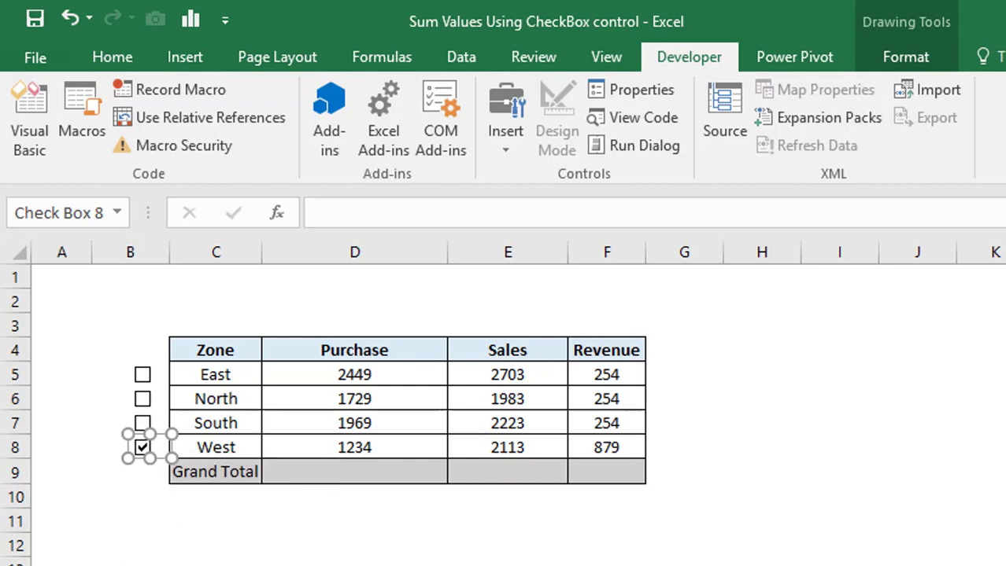
key(Down)
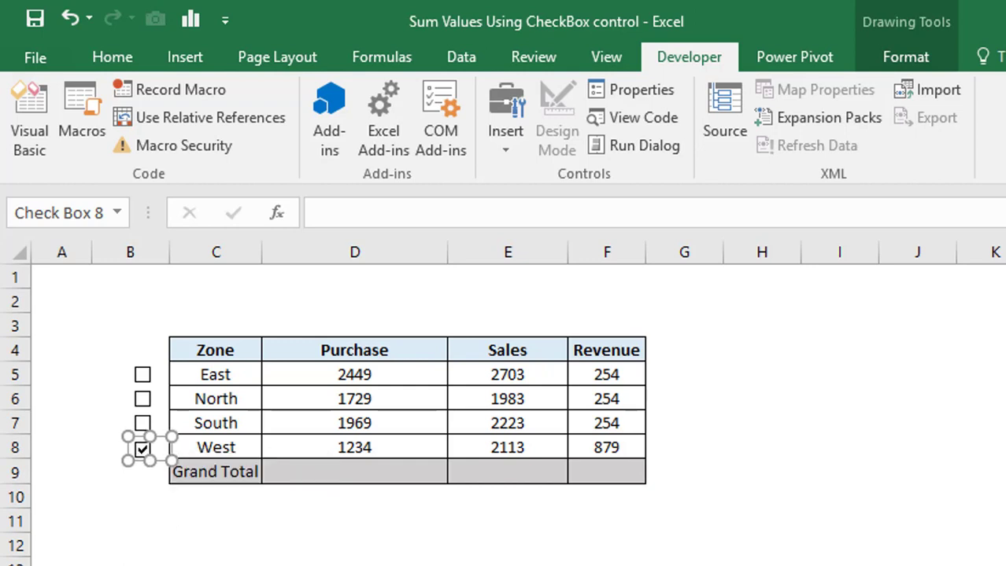
click(602, 557)
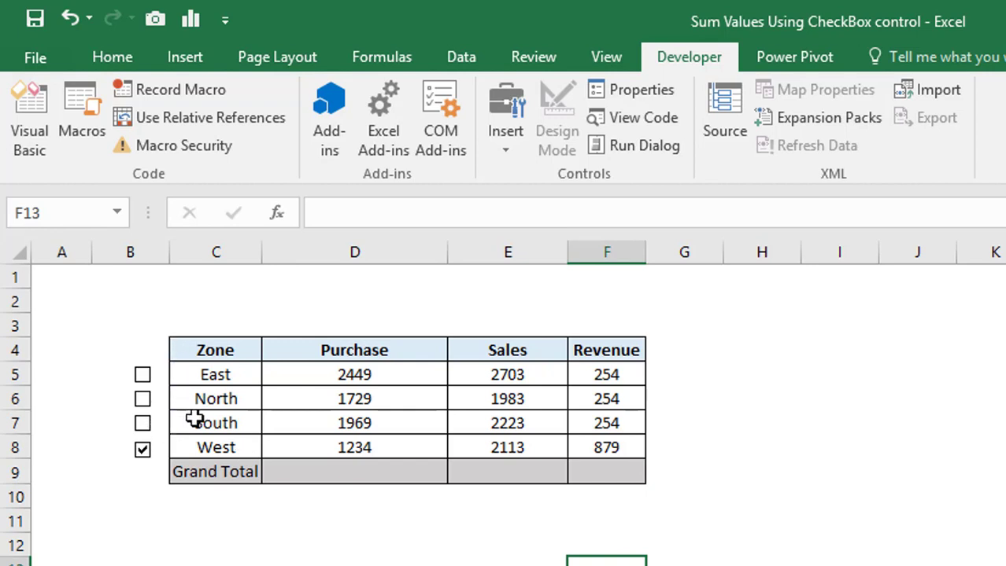
Untick the West checkbox and link the East checkbox to cell A5 via Format Control.
click(142, 448)
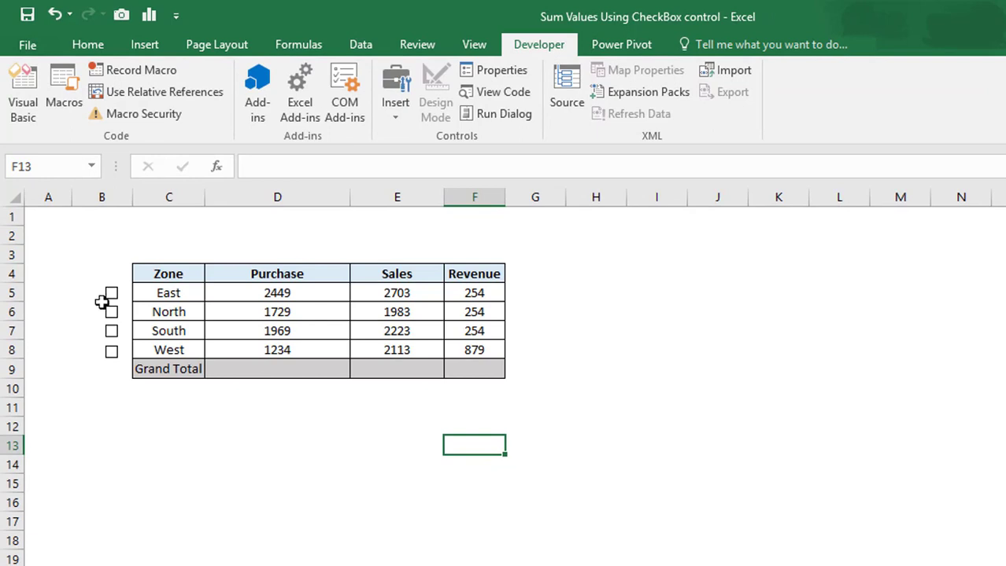
right_click(118, 298)
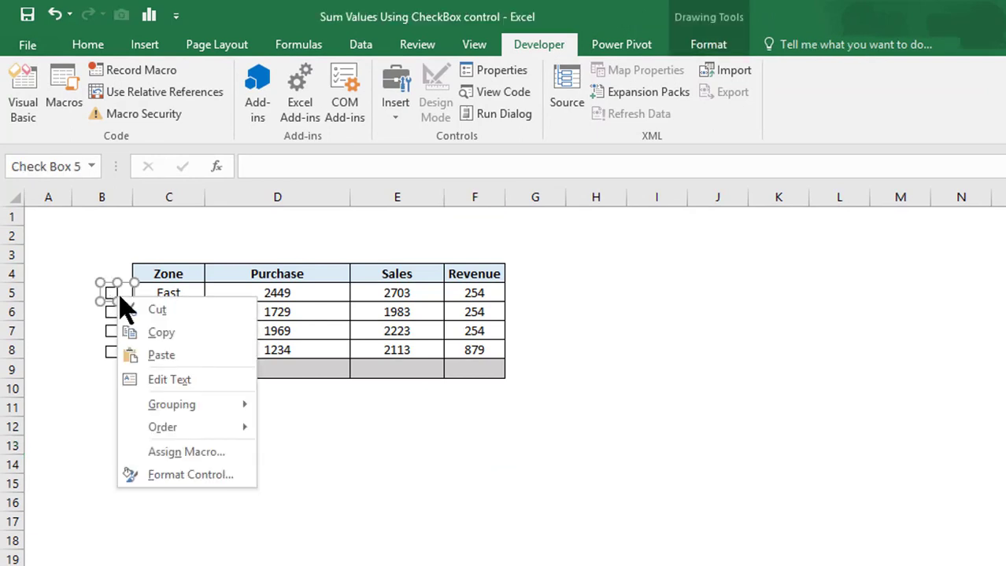
click(168, 475)
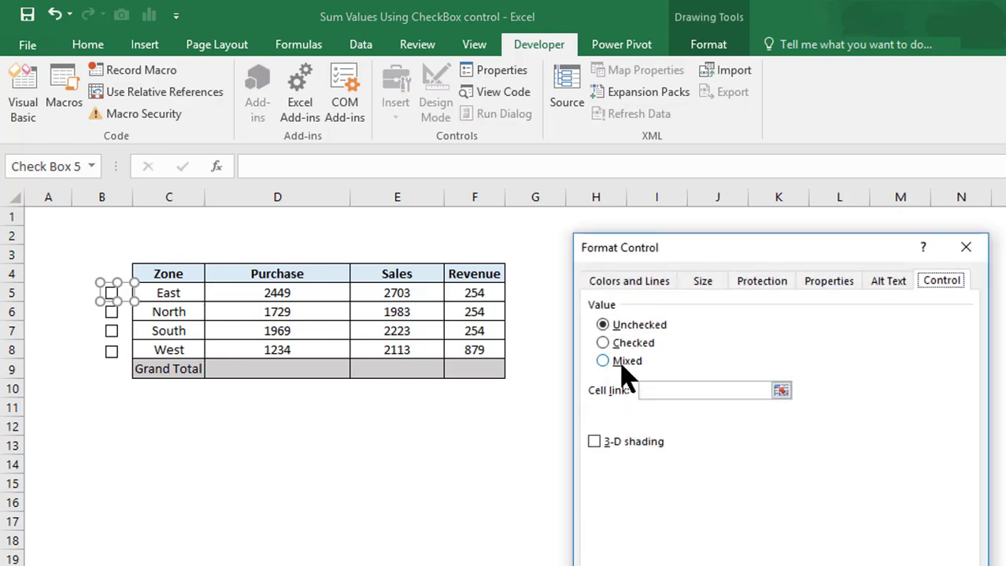
click(652, 390)
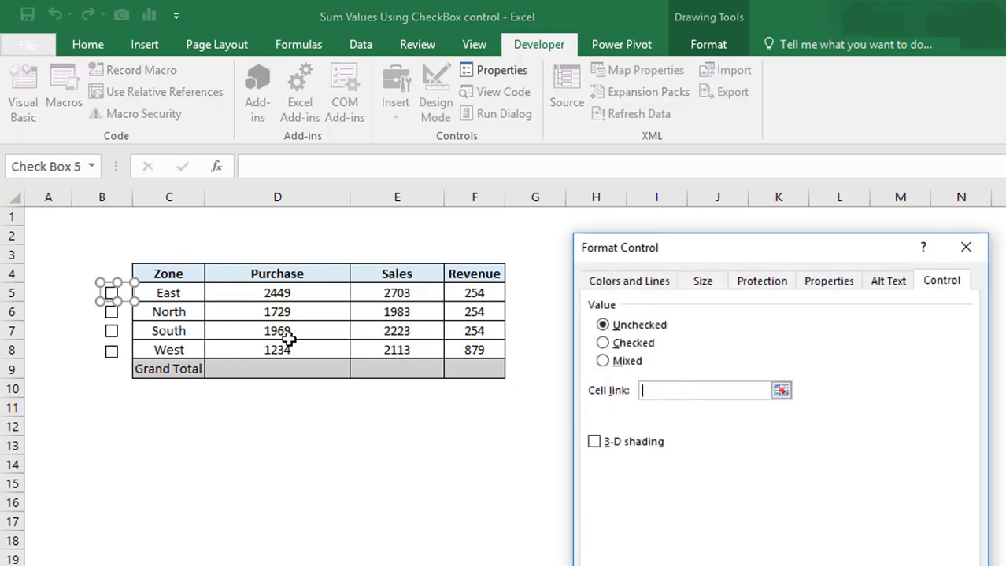
click(50, 296)
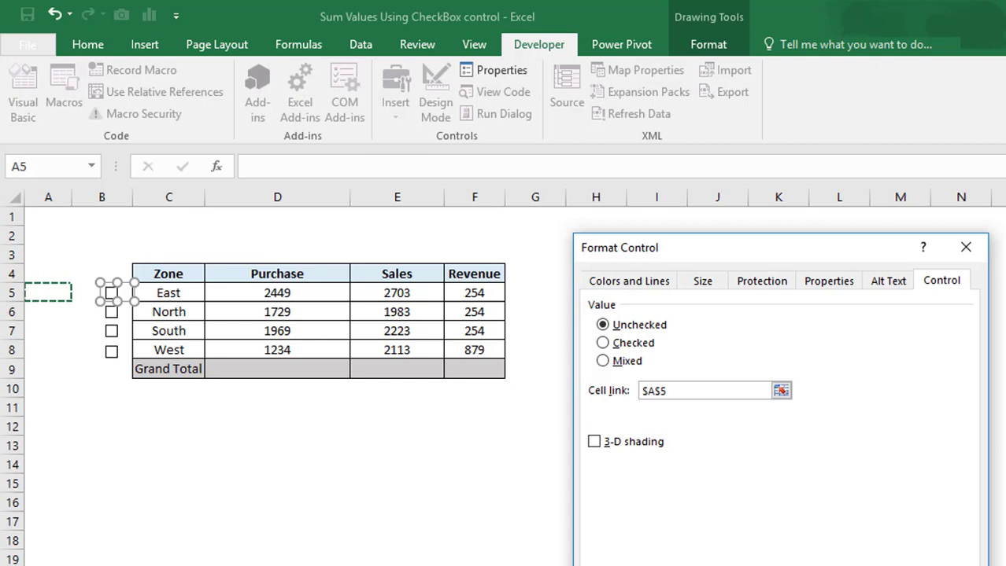
key(Return)
click(312, 505)
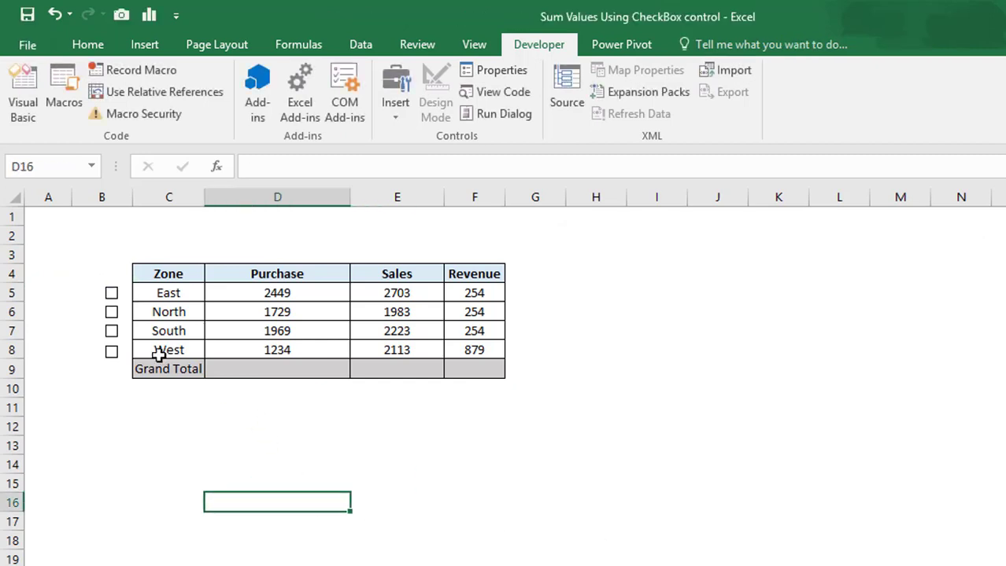
Link the North checkbox to cell A6 through the formula bar.
right_click(111, 315)
click(259, 167)
click(285, 164)
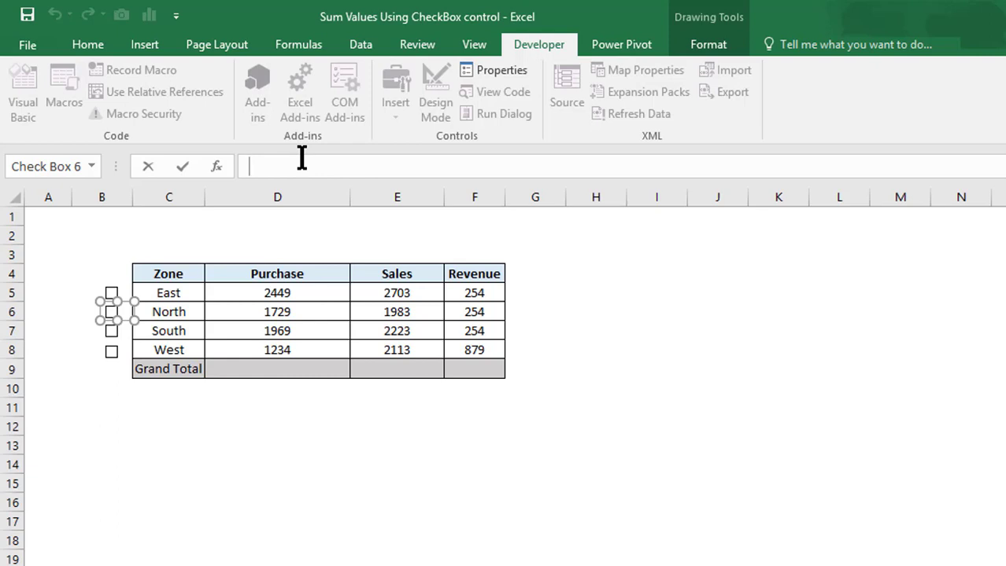
text(=)
click(41, 315)
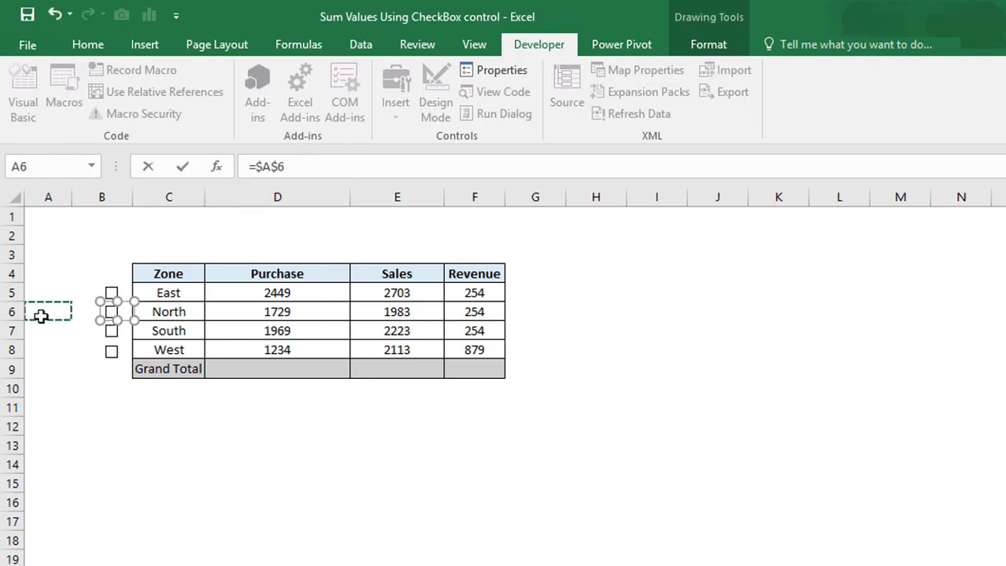
key(Return)
click(238, 443)
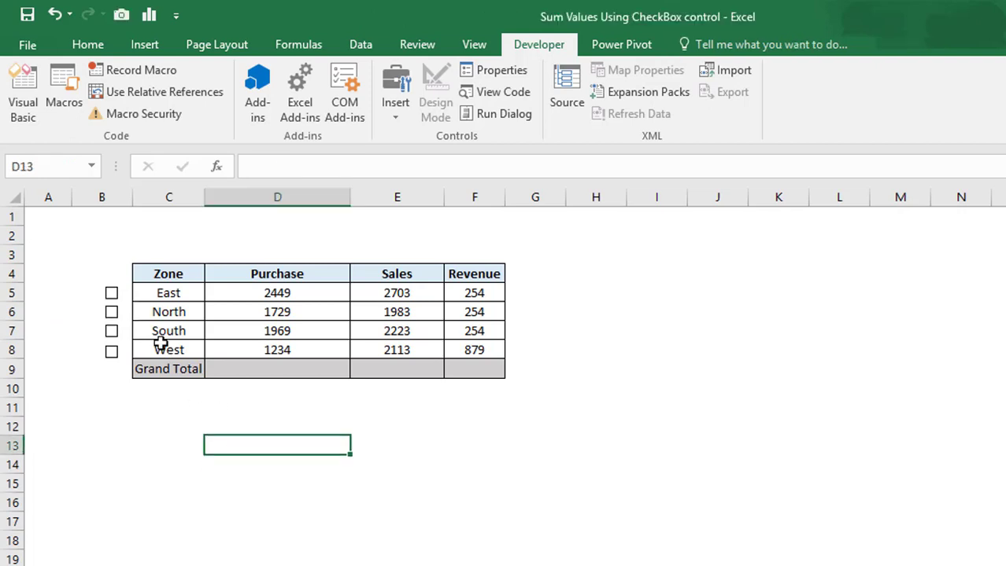
Link the South checkbox to A7 and the West checkbox to A8.
right_click(118, 334)
click(253, 165)
click(252, 166)
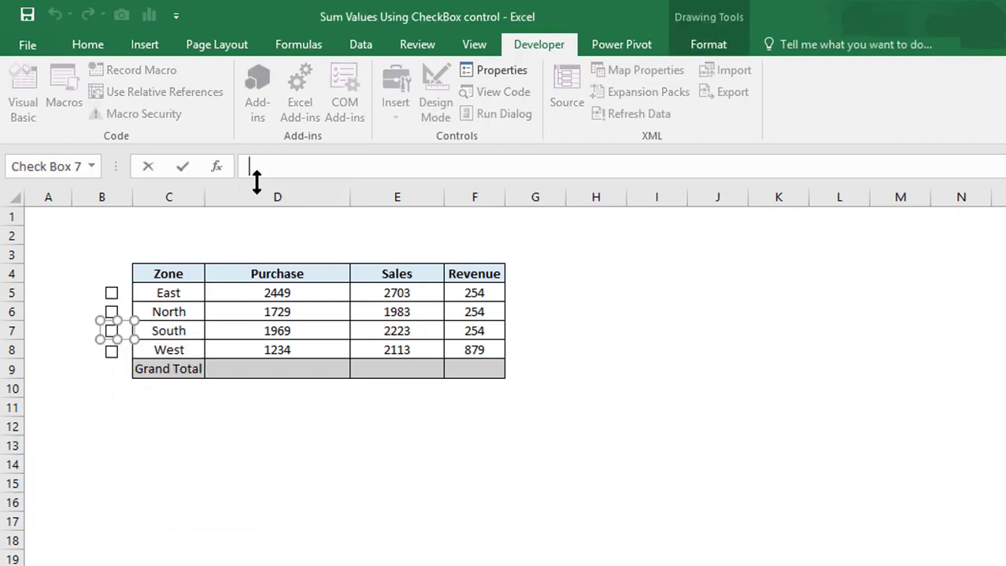
text(=)
click(48, 332)
key(Return)
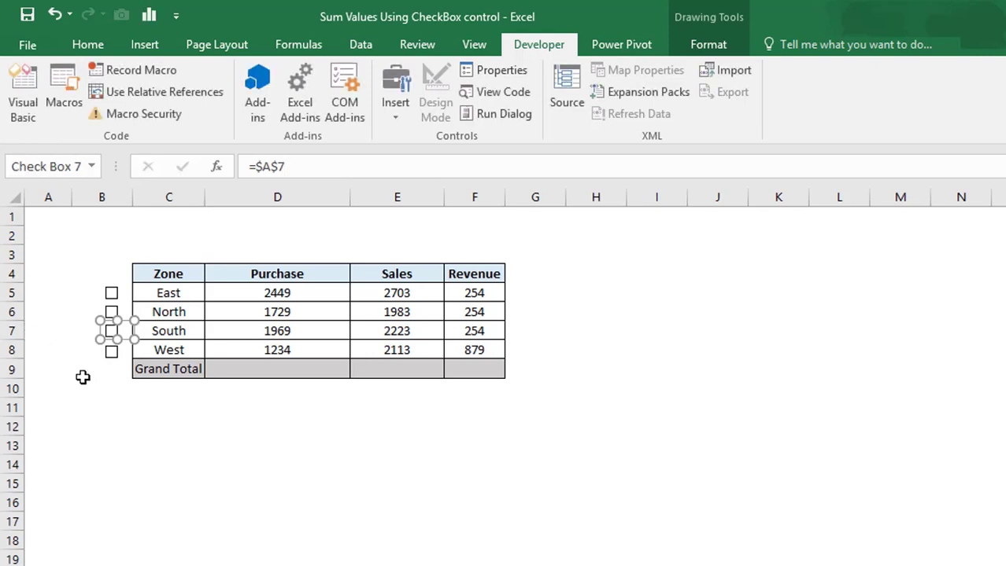
click(87, 372)
right_click(112, 352)
click(252, 166)
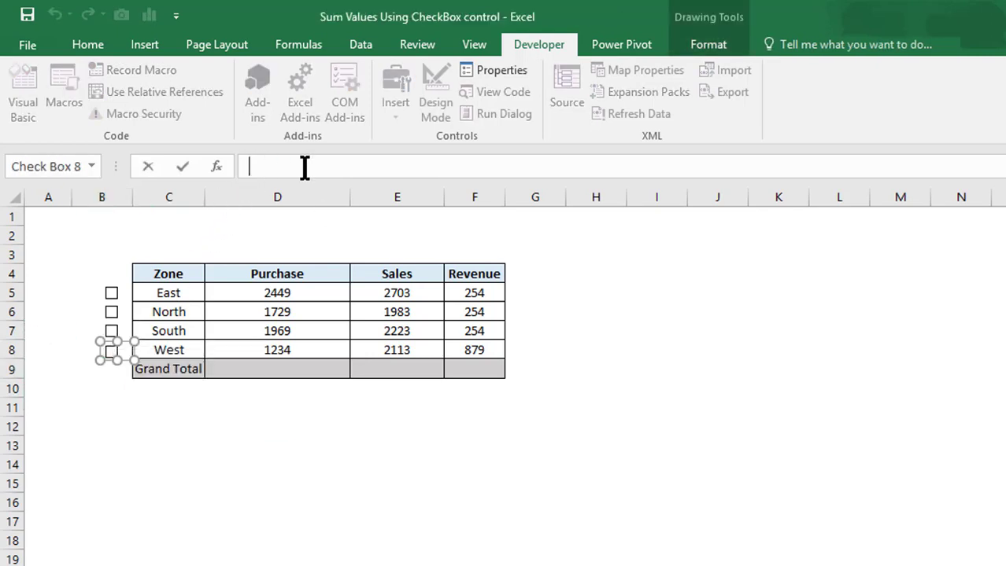
text(=)
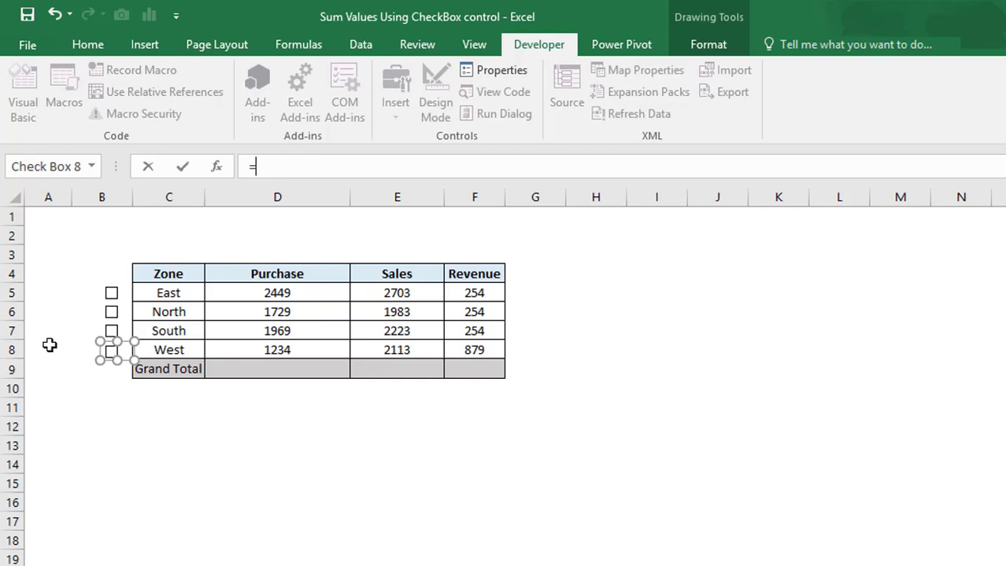
click(49, 346)
key(Return)
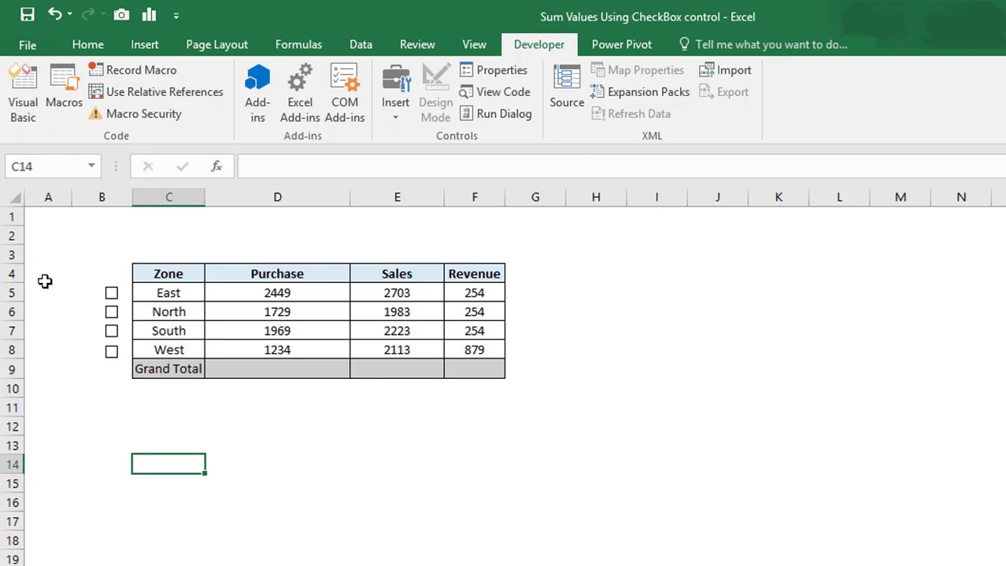
Toggle East on and off, then tick North, South and West so A5 shows FALSE, A6:A8 TRUE.
click(111, 293)
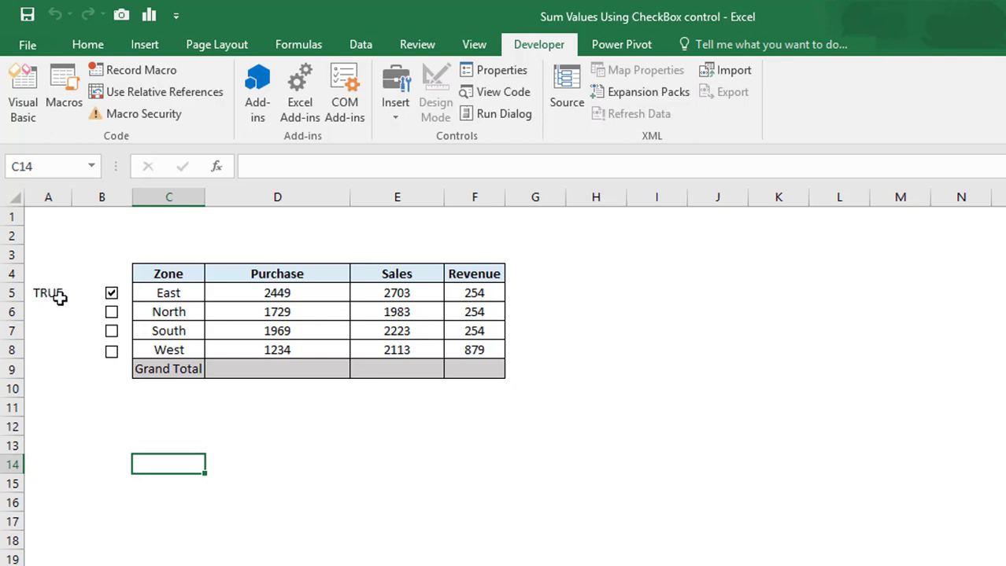
click(112, 296)
click(112, 313)
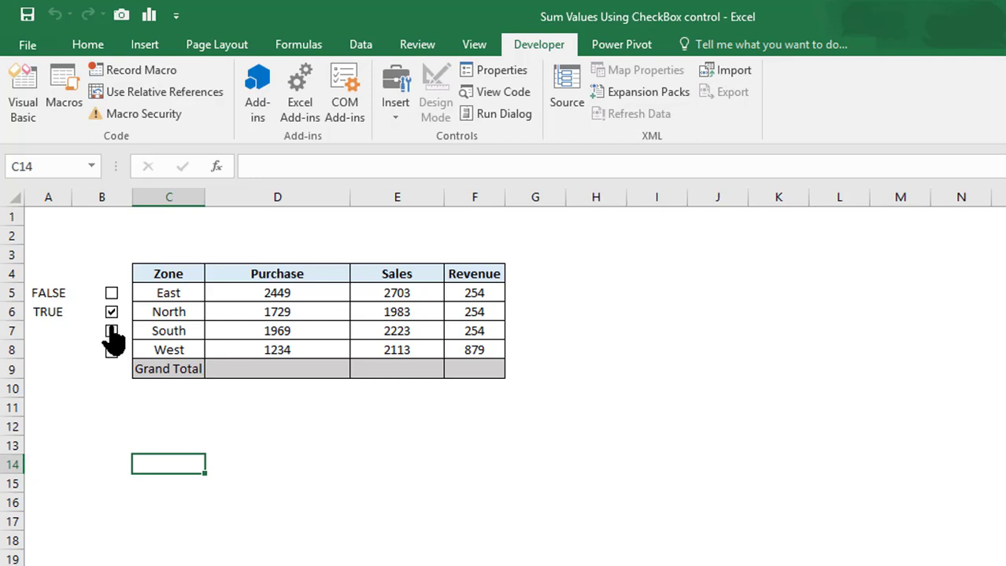
click(111, 331)
click(112, 353)
click(110, 410)
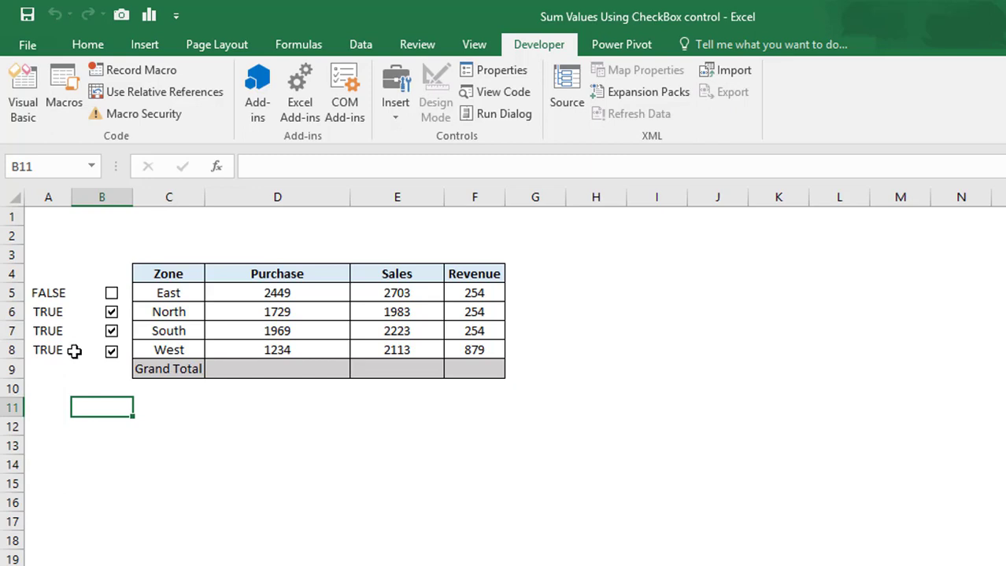
click(270, 367)
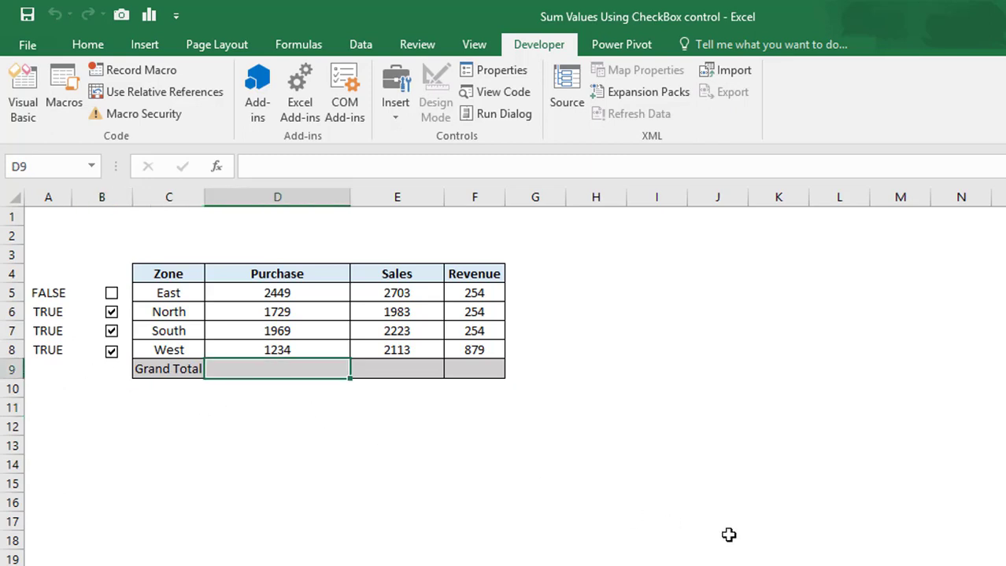
Enter =SUMIF($A$5:$A$8, TRUE, D5:D8) in D9 and extend it across Sales and Revenue.
text(=sum)
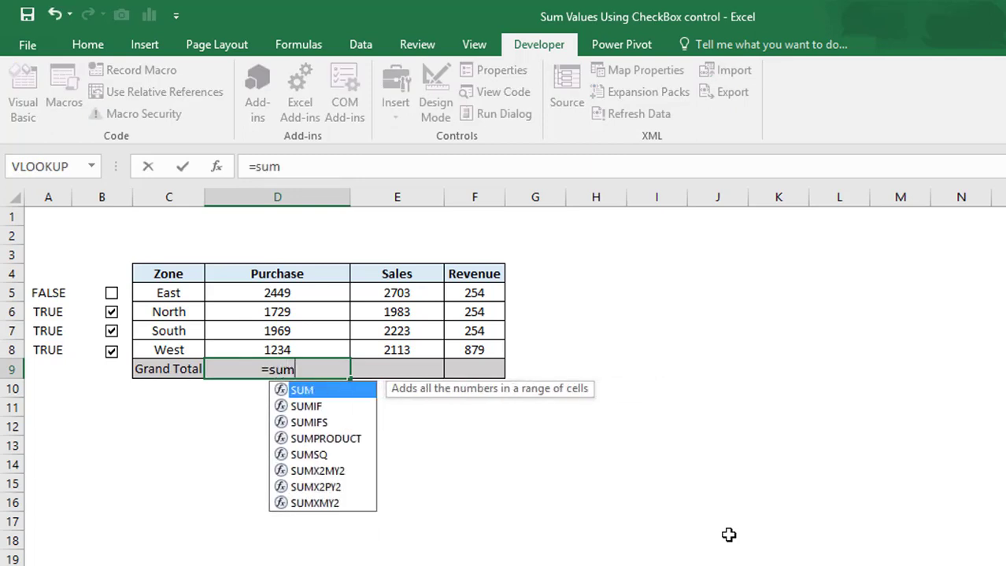
key(Down)
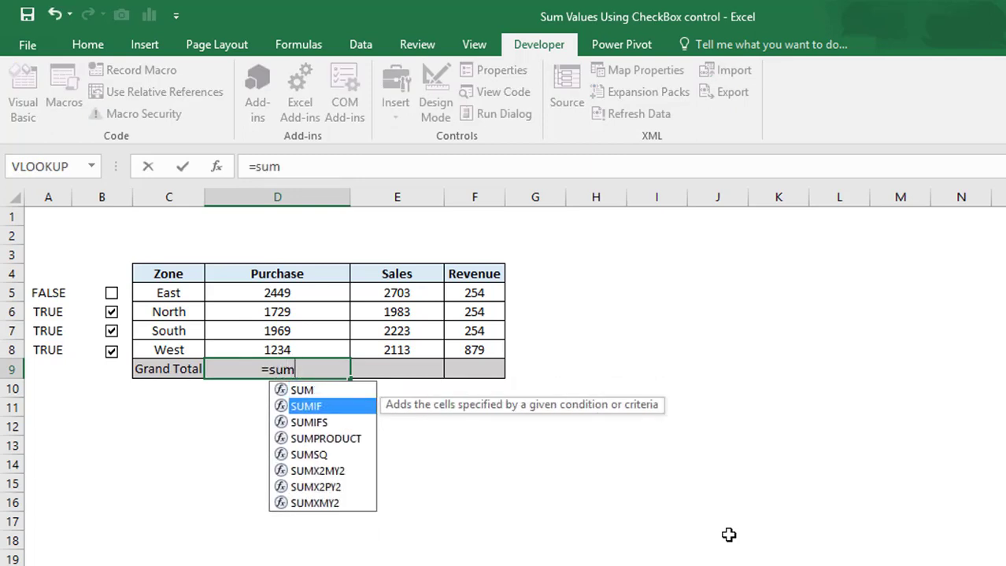
key(Tab)
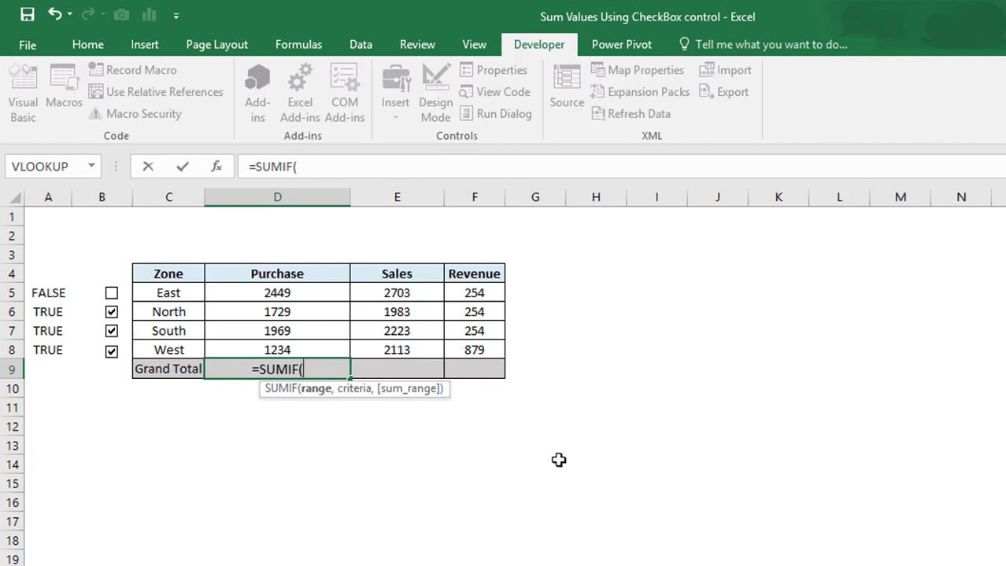
drag(49, 286, 55, 358)
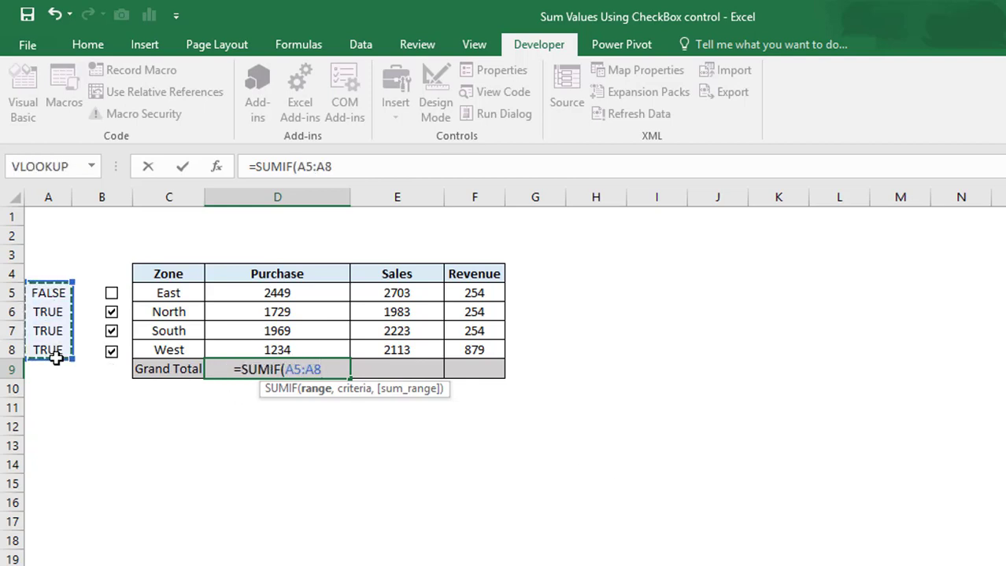
key(F4)
text(,)
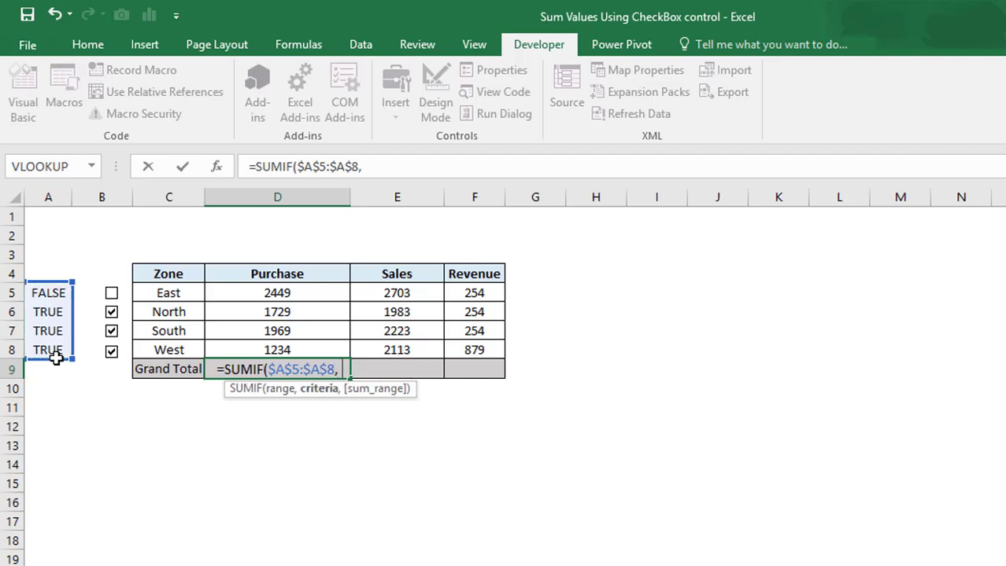
text( Tr)
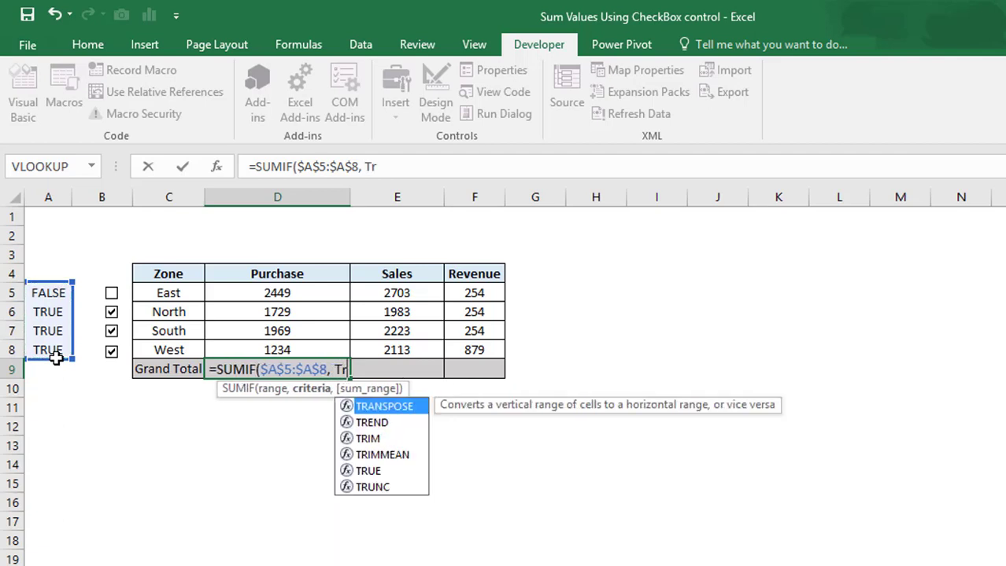
text(ue,)
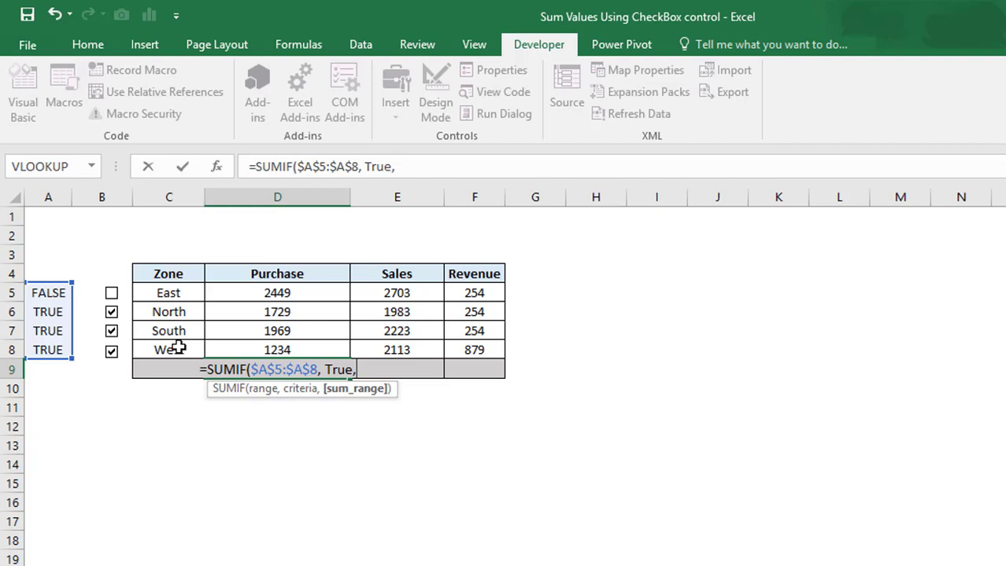
drag(302, 291, 310, 350)
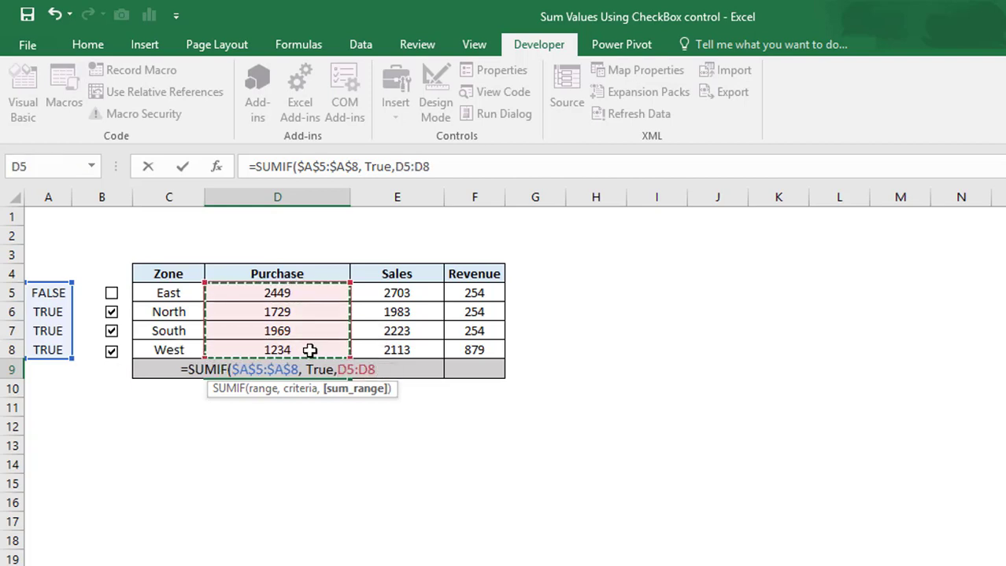
text())
key(Return)
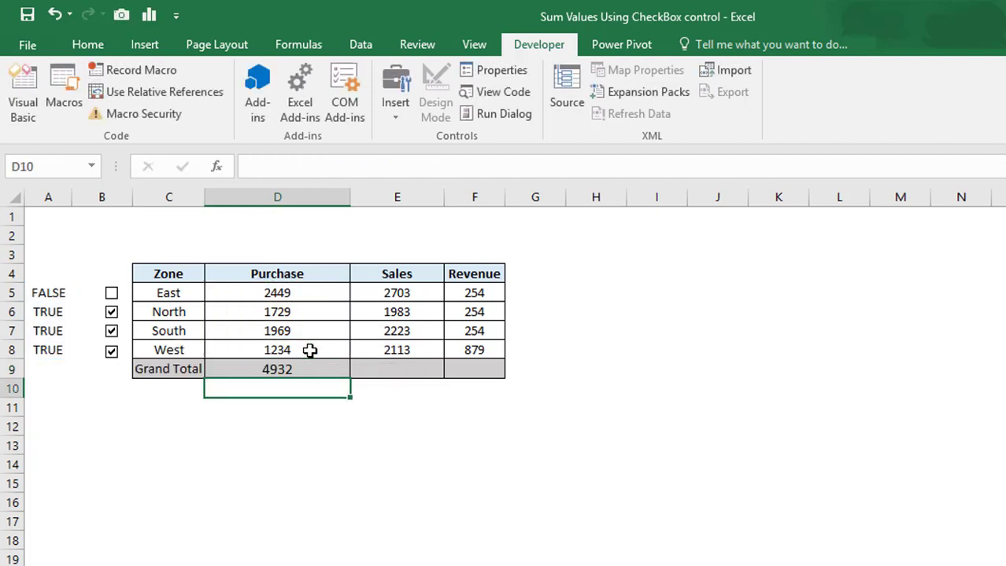
key(Up)
key(shift+Right)
key(shift+Right)
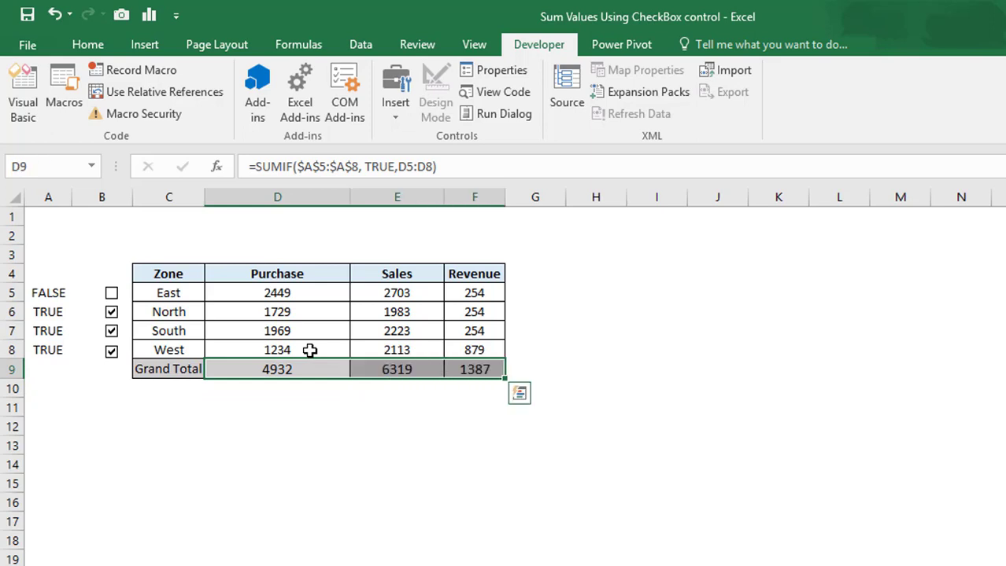
Toggle North and South off and on, then tick East so totals read 7381, 9022, 1641.
click(424, 401)
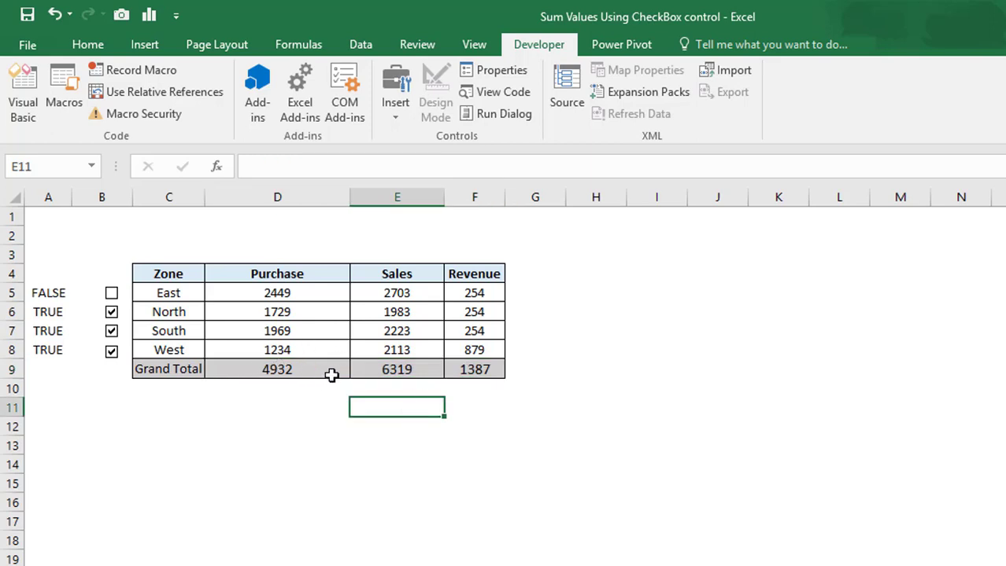
click(111, 314)
click(110, 331)
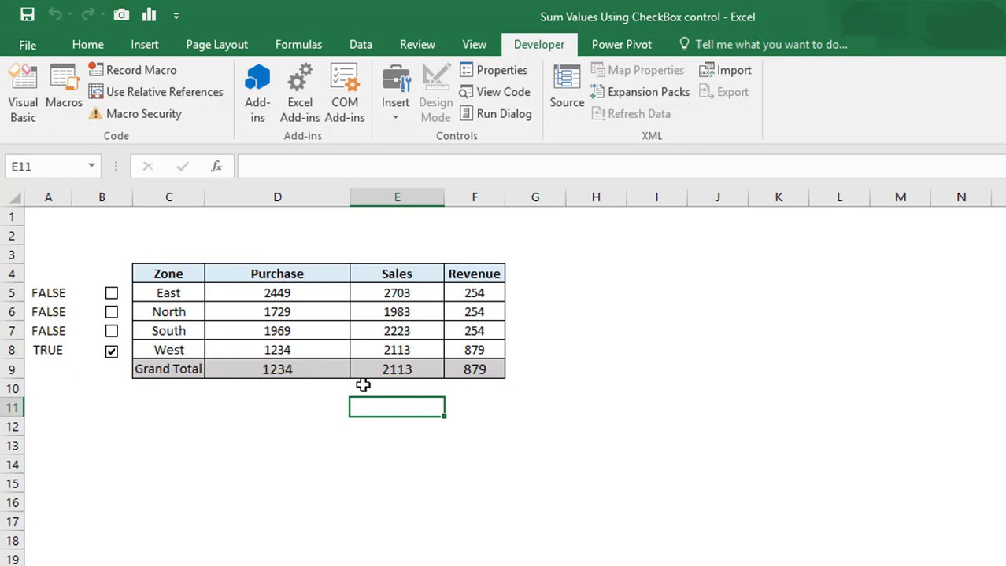
click(111, 330)
click(111, 311)
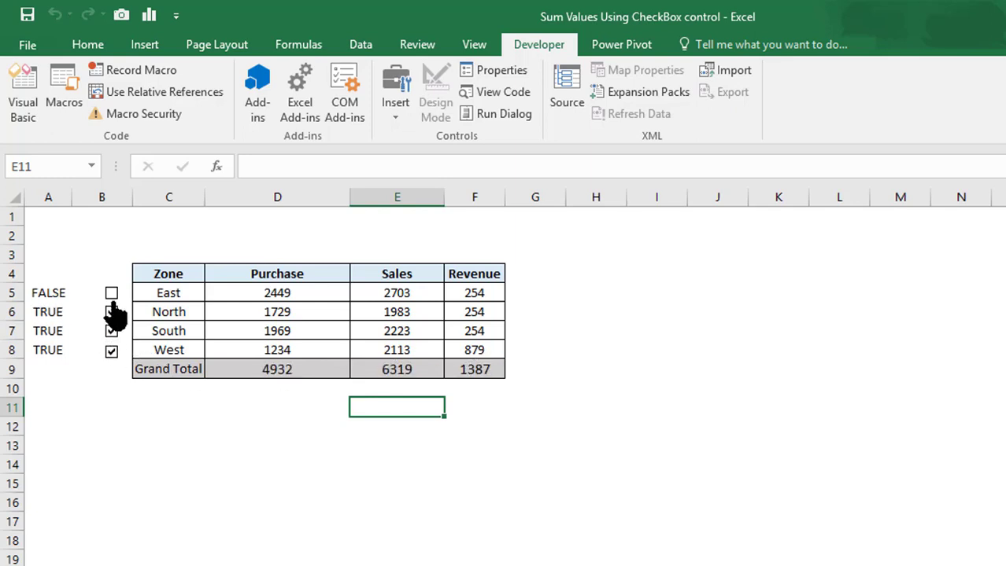
click(111, 293)
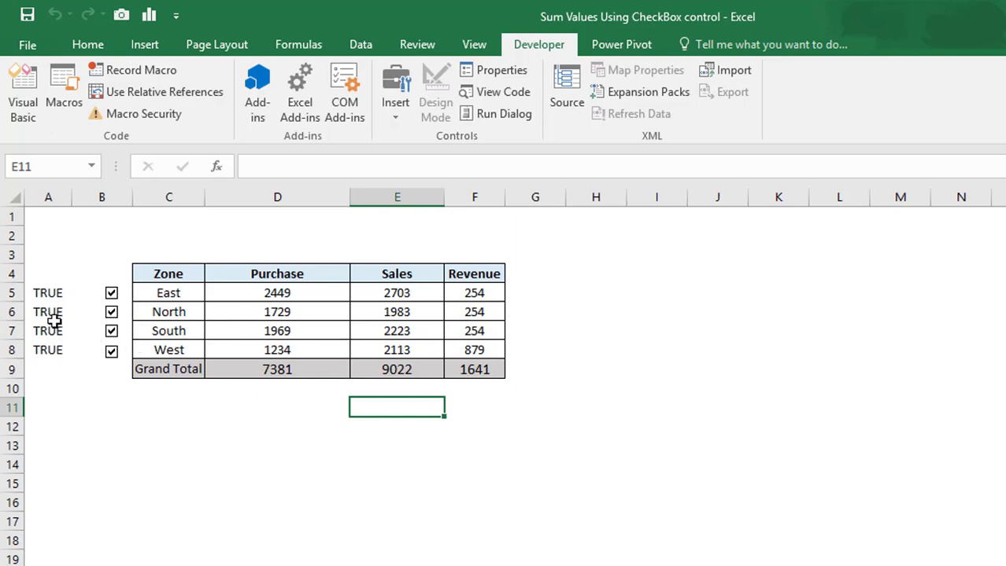
drag(48, 295, 47, 351)
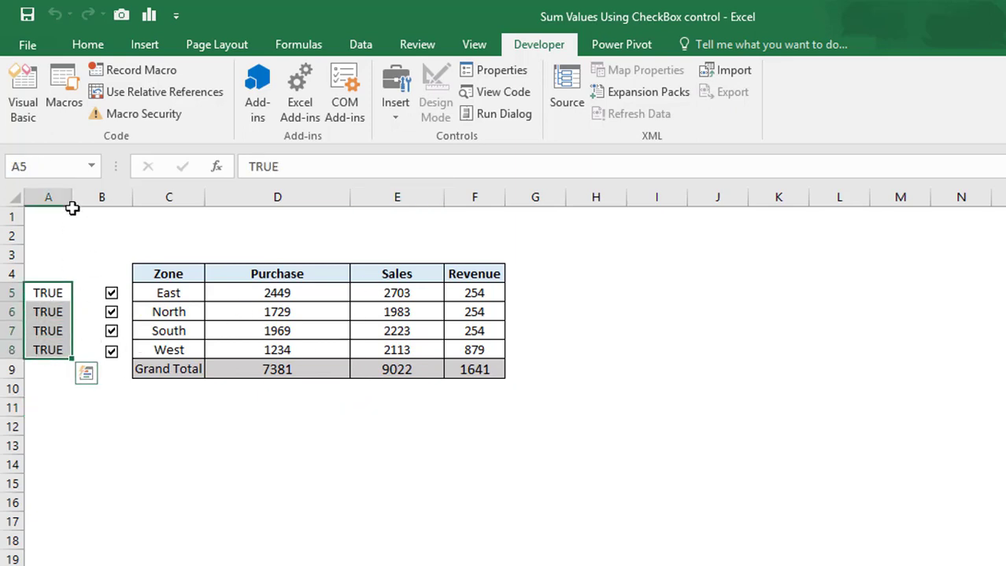
Set the A5:A8 helper values' font colour to white so the TRUE text disappears.
click(88, 47)
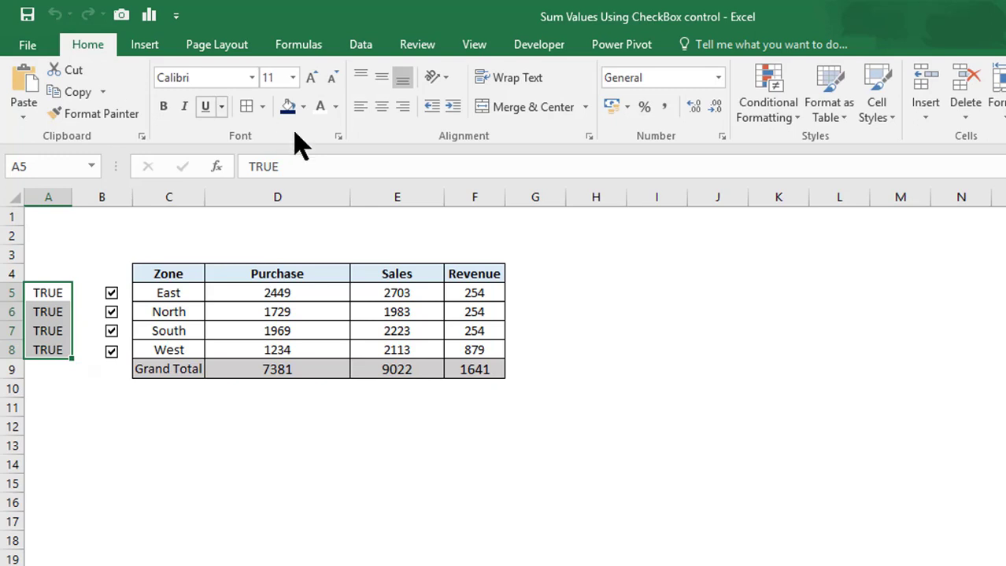
click(318, 105)
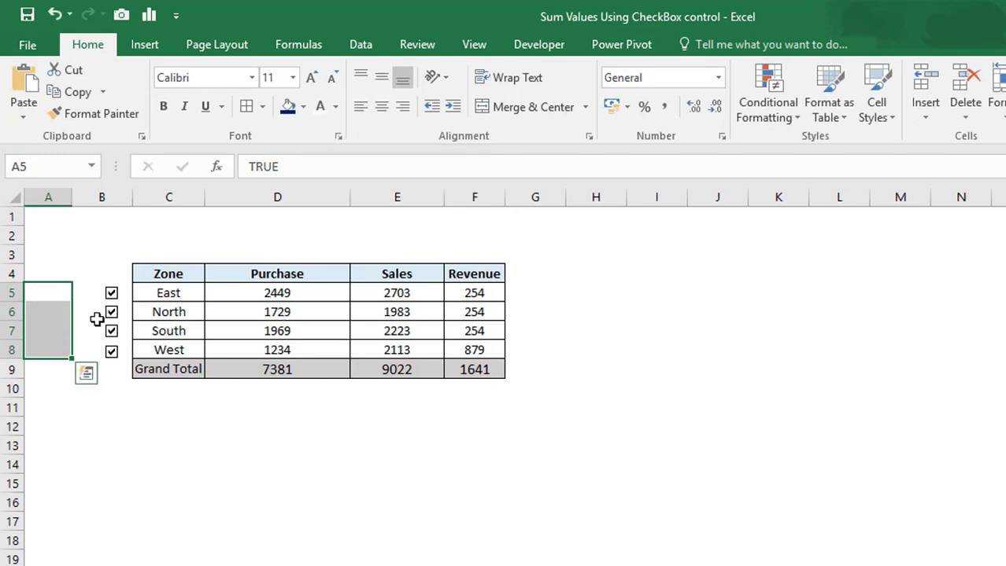
click(37, 412)
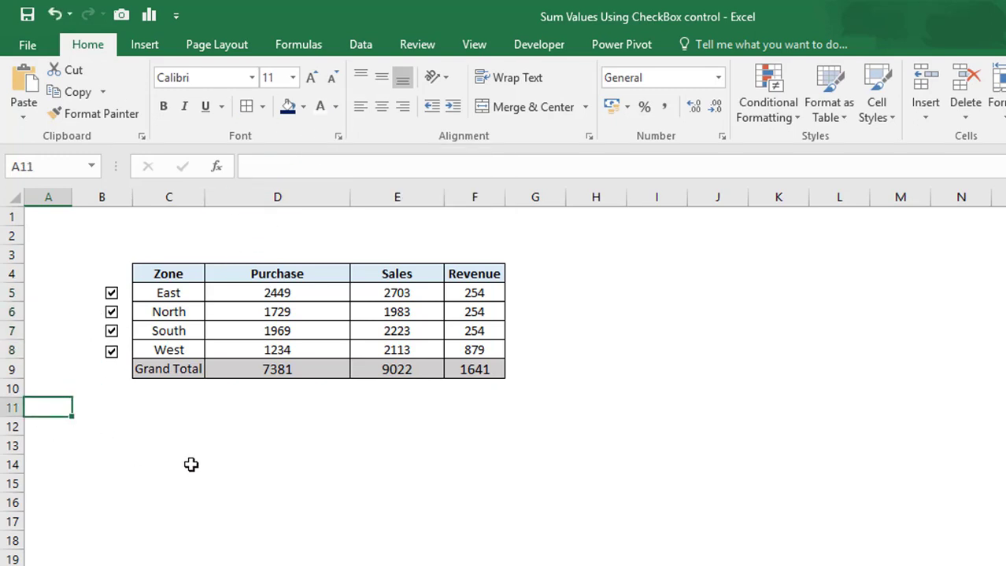
drag(59, 292, 42, 409)
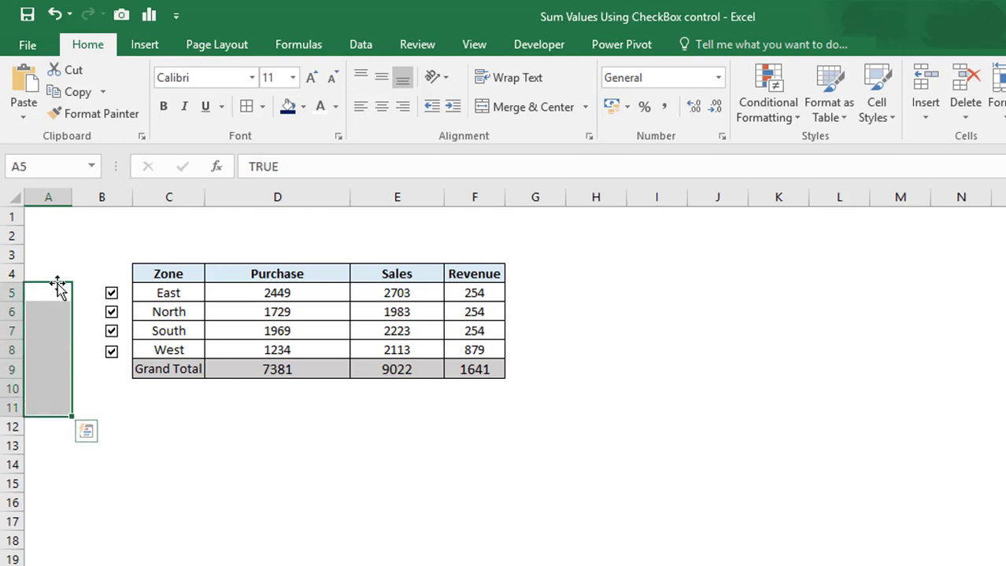
Untick all four zone checkboxes, then re-tick zones so only West stays unchecked, giving Grand Total 6147, 6909, 762.
click(212, 327)
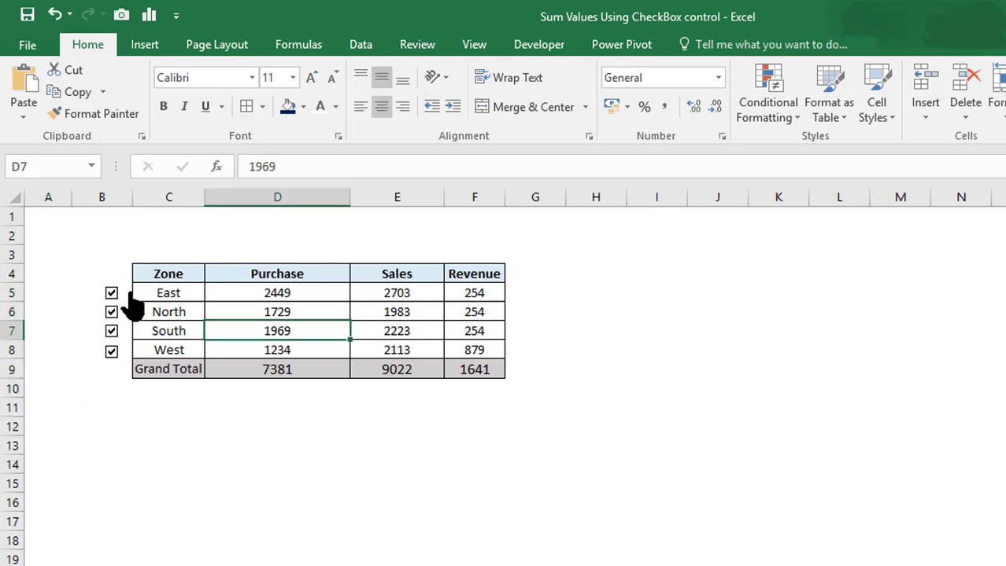
click(111, 293)
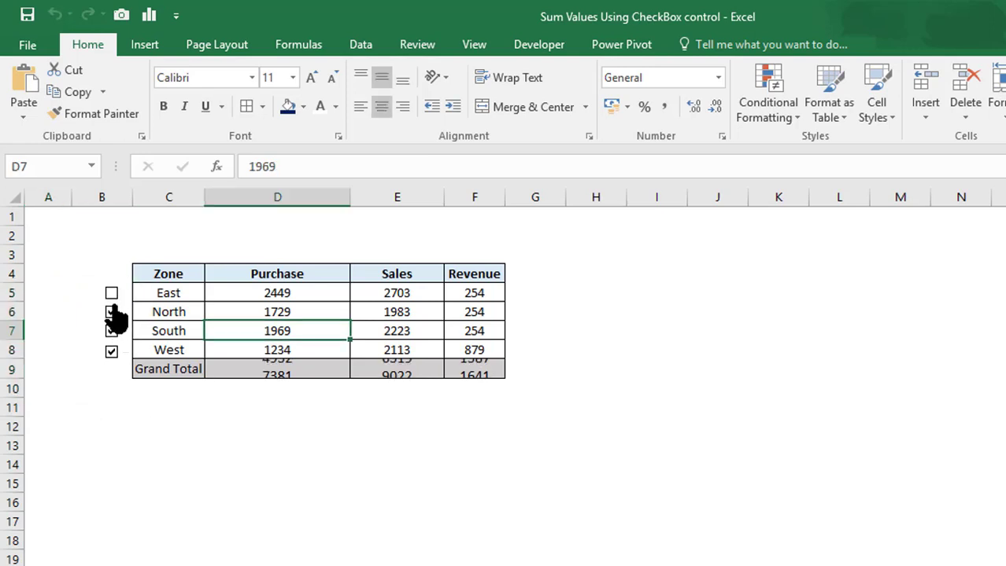
click(110, 312)
click(111, 331)
click(110, 350)
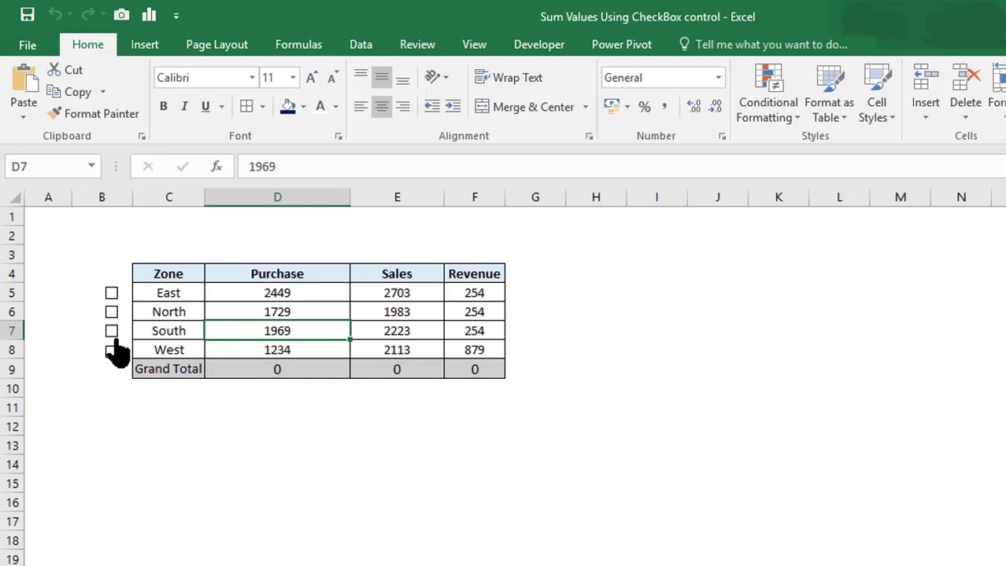
click(110, 312)
click(111, 294)
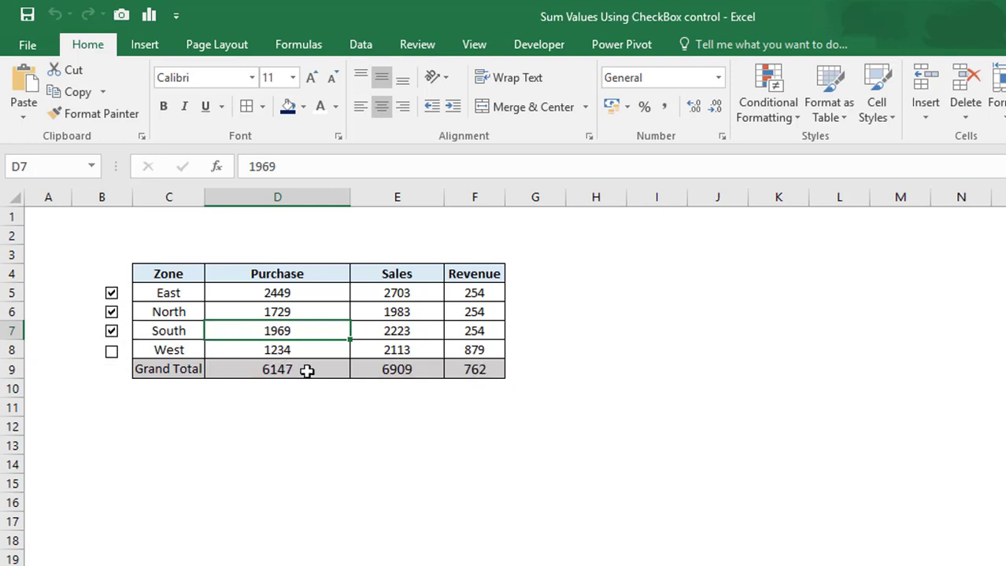
click(288, 407)
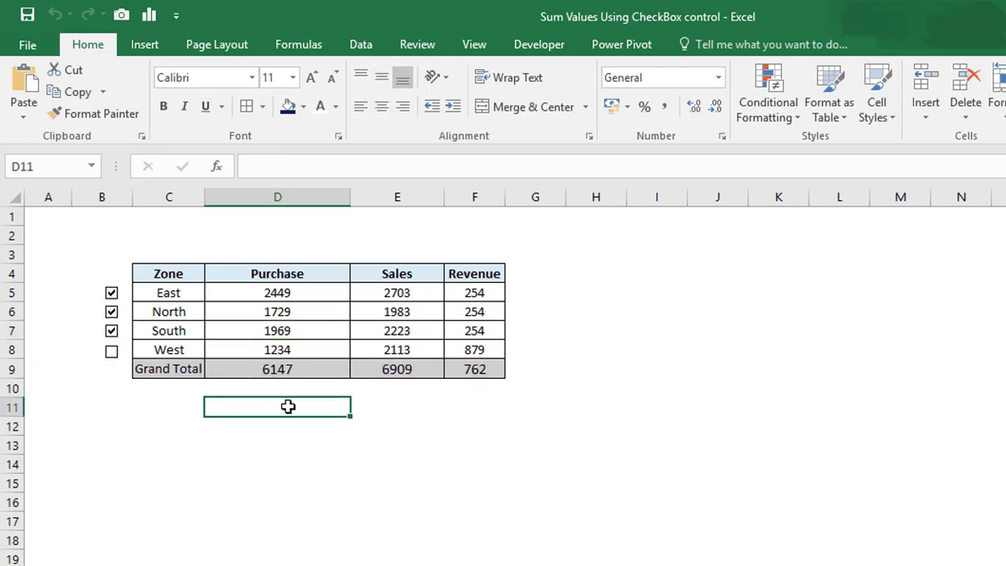